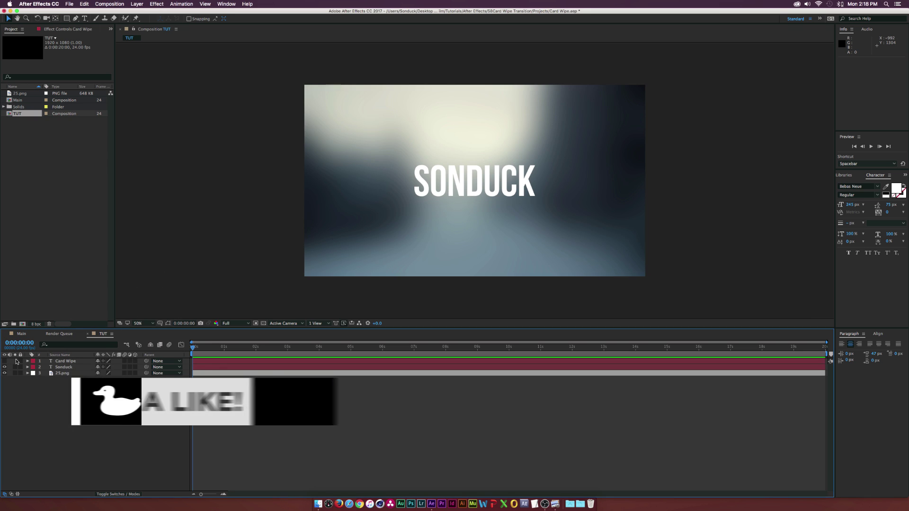
- Lock 25.png, compare the Card Wipe and Sonduck layers, then select Sonduck with Card Wipe hidden
left_click(20, 374)
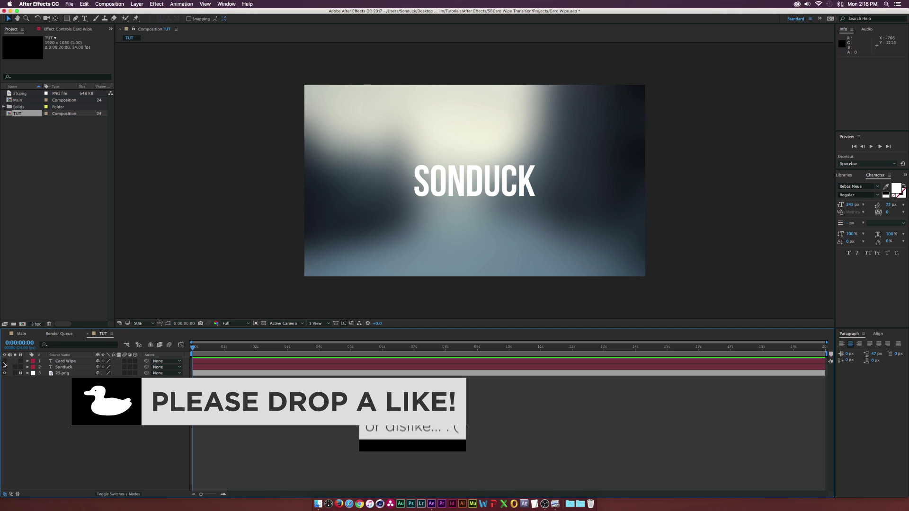
left_click(4, 361)
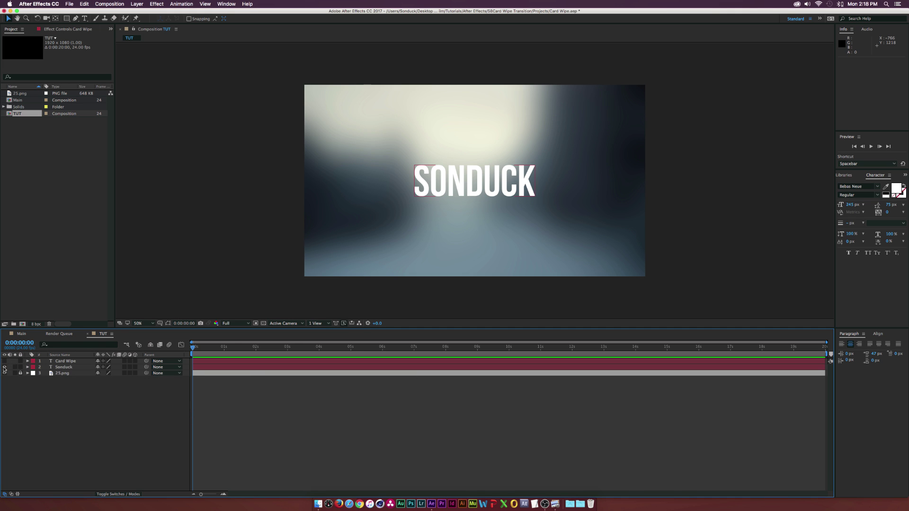
left_click(4, 367)
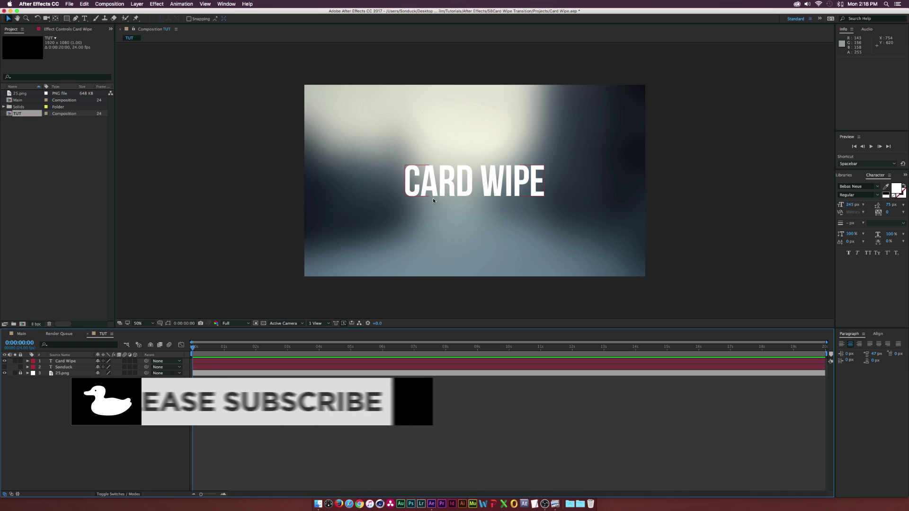
left_click(5, 361)
left_click(5, 367)
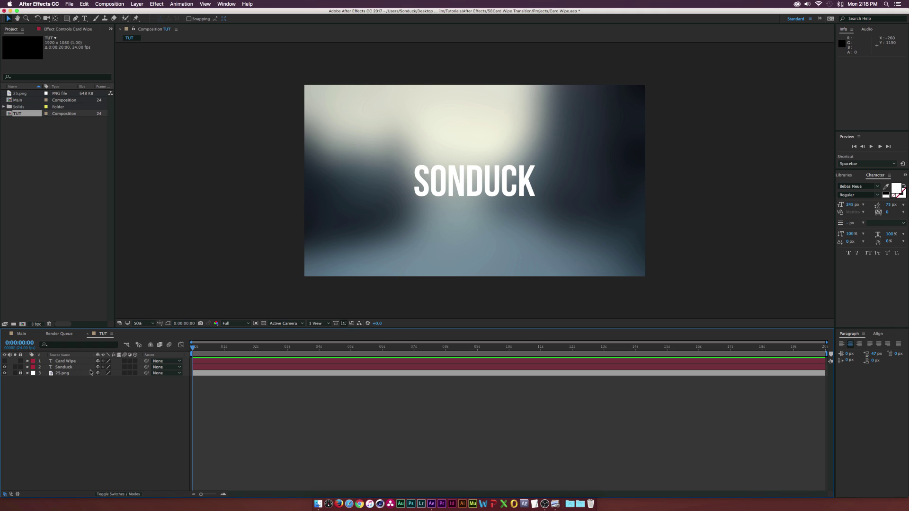
left_click(56, 368)
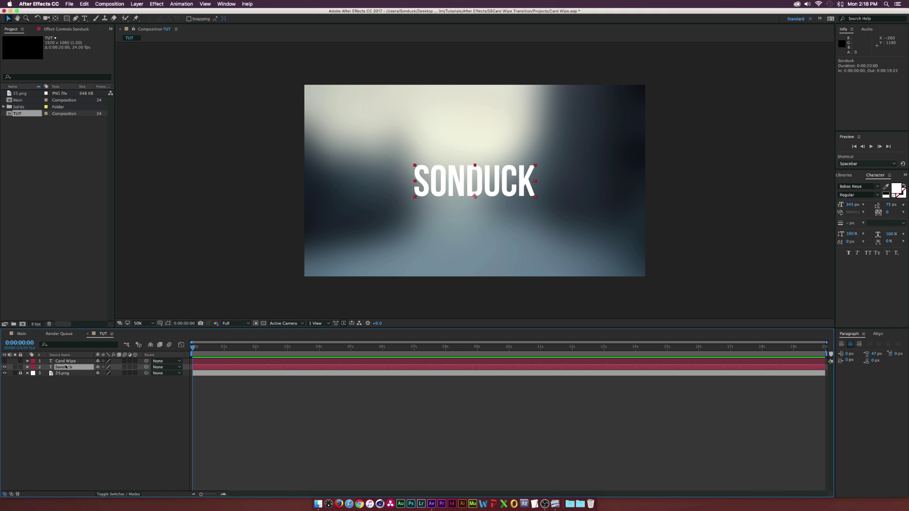
- Apply Transition > Card Wipe to Sonduck and scrub Transition Completion to watch the cards flip
left_click(157, 4)
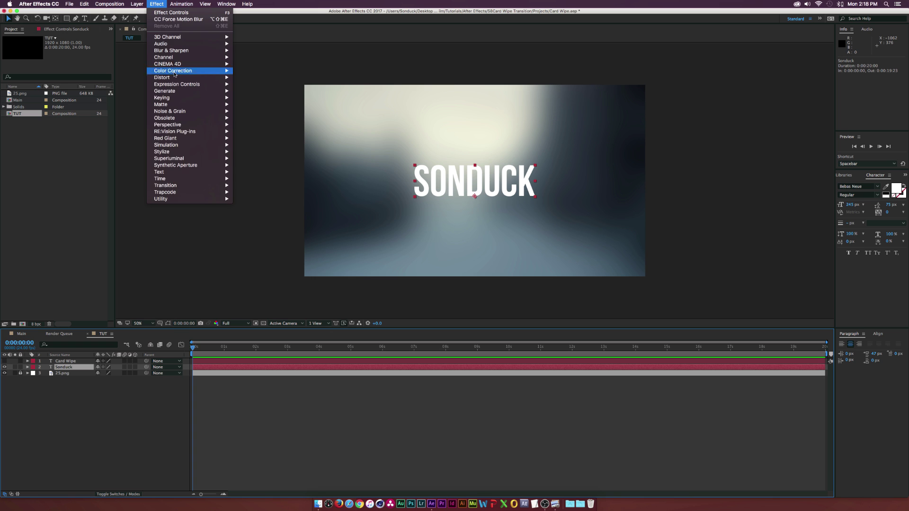
mouse_move(189, 185)
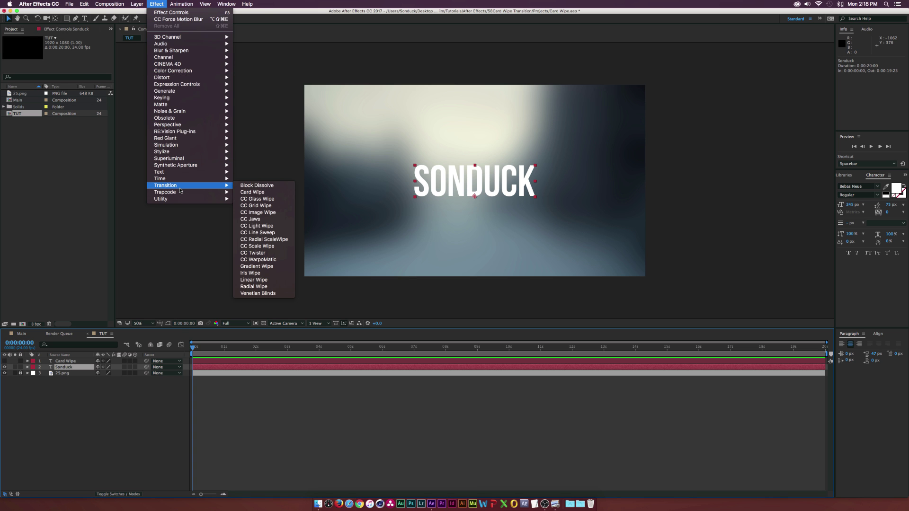
left_click(260, 193)
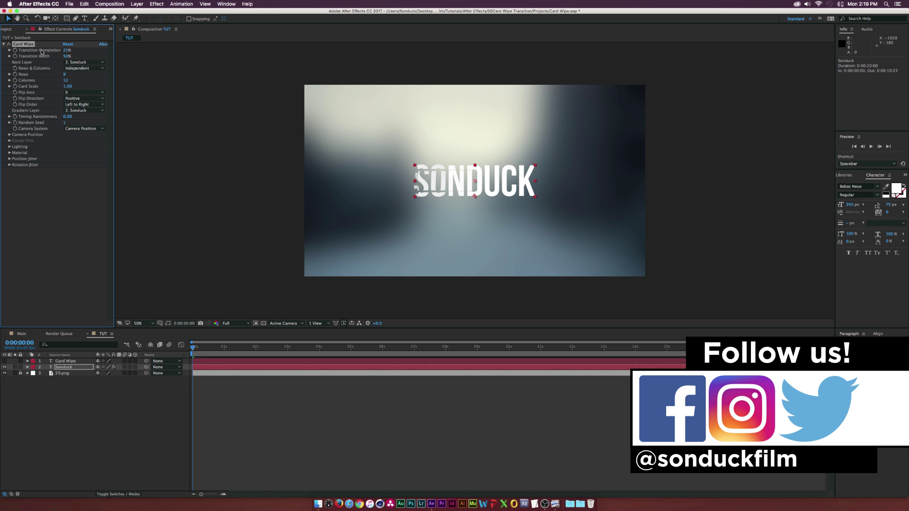
mouse_move(67, 50)
left_mouse_down()
mouse_move(95, 50)
mouse_move(66, 52)
mouse_move(77, 52)
left_mouse_up()
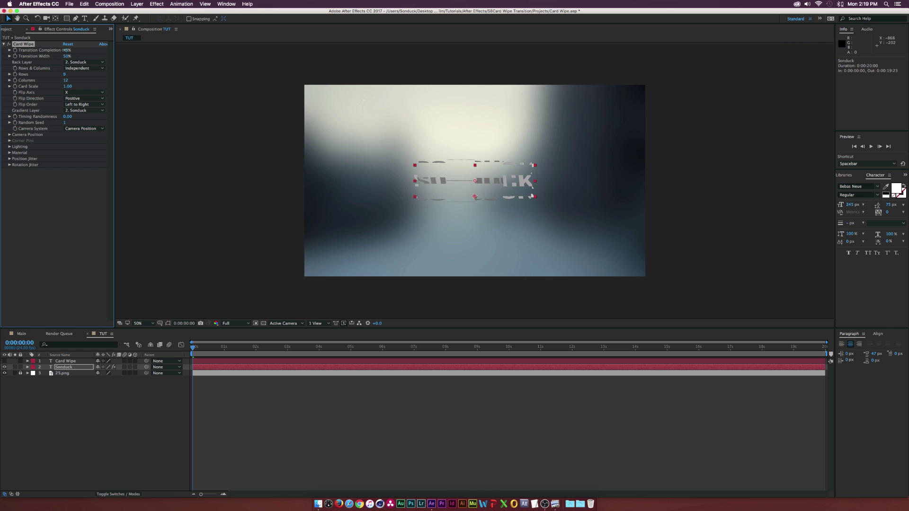
mouse_move(63, 50)
left_mouse_down()
mouse_move(79, 51)
mouse_move(50, 52)
left_mouse_up()
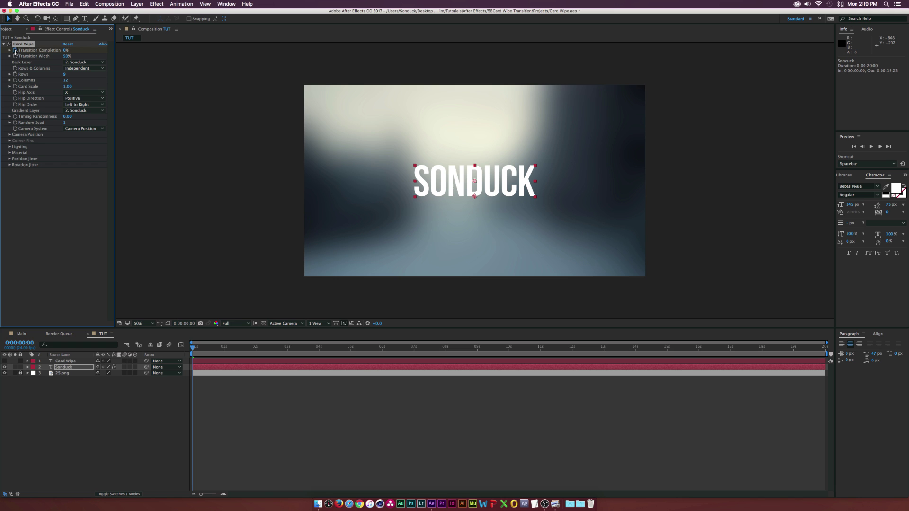
- Keyframe Transition Completion from 0% at 0:00 to 99% at 2:00, then preview the wipe
left_click_drag(210, 350, 256, 349)
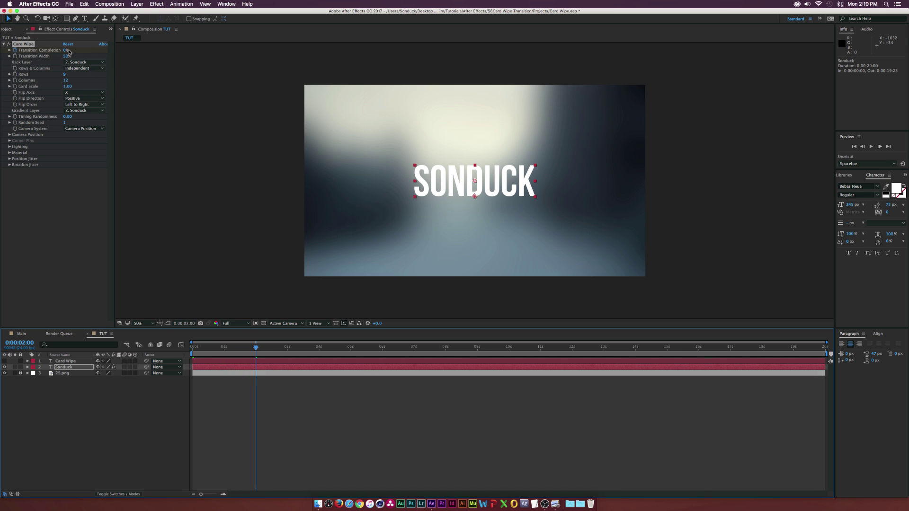
left_click_drag(65, 51, 112, 51)
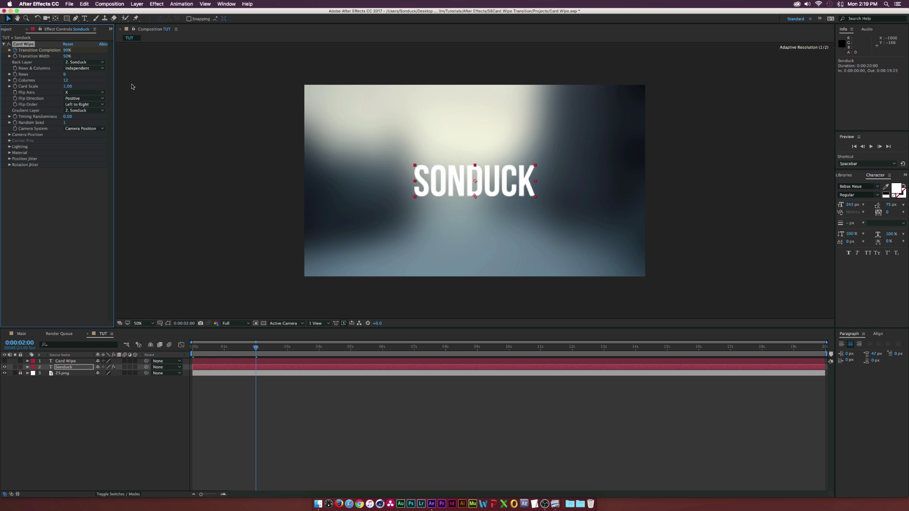
left_click_drag(254, 349, 226, 347)
key("super+z")
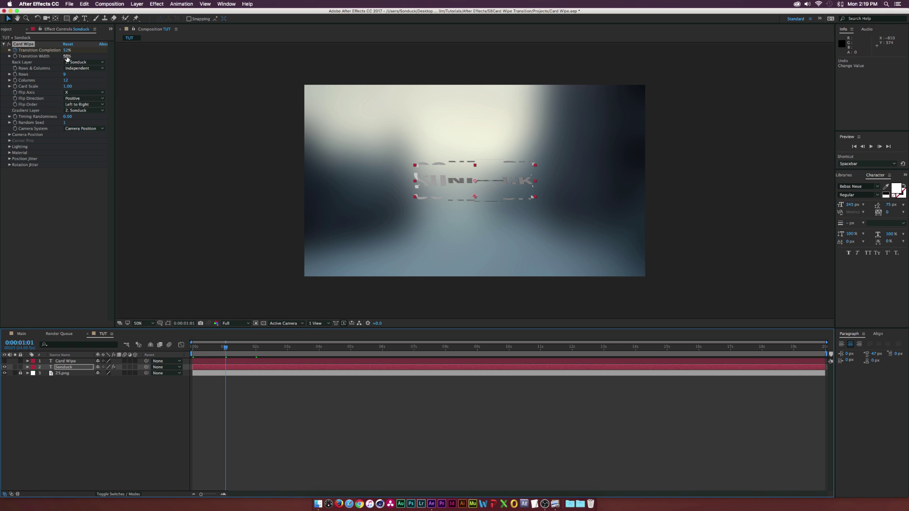
left_click_drag(67, 57, 188, 172)
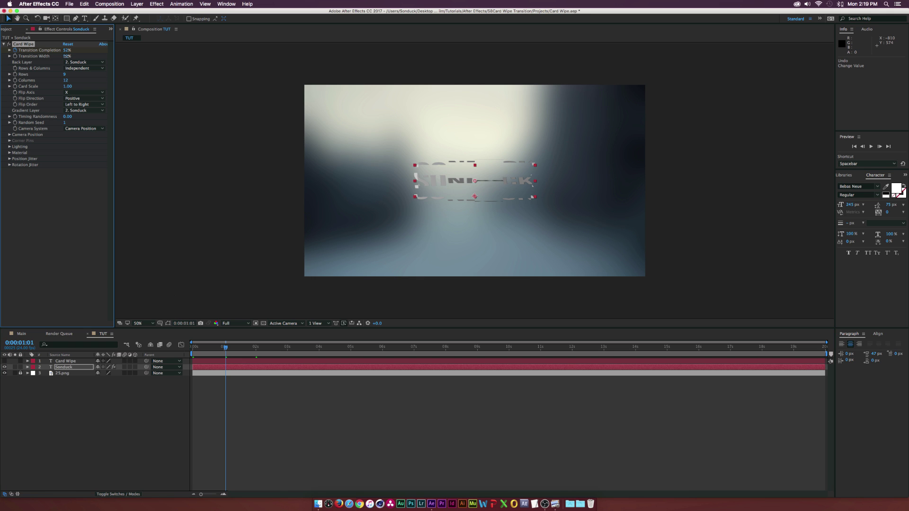
mouse_move(212, 348)
left_mouse_down()
mouse_move(192, 348)
mouse_move(219, 349)
mouse_move(210, 350)
left_mouse_up()
key("Page_Down")
key("Page_Down")
key("Page_Down")
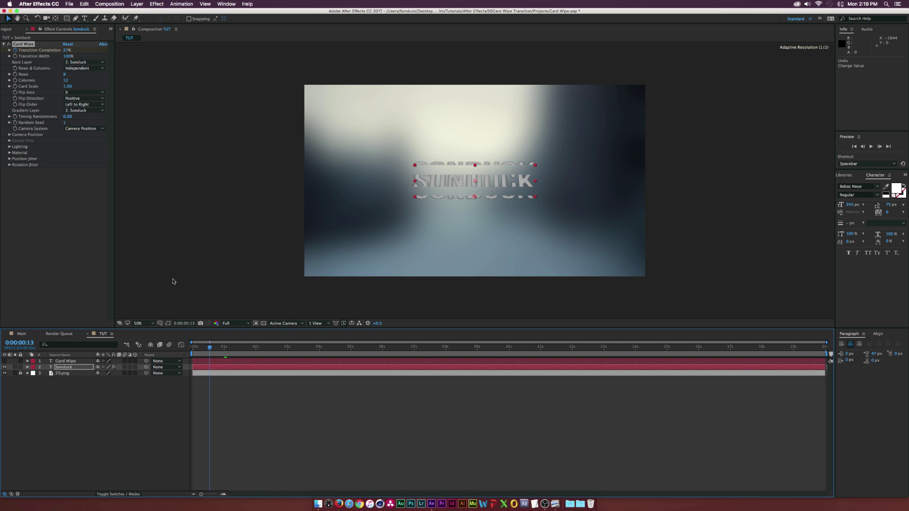
left_click_drag(66, 56, 34, 57)
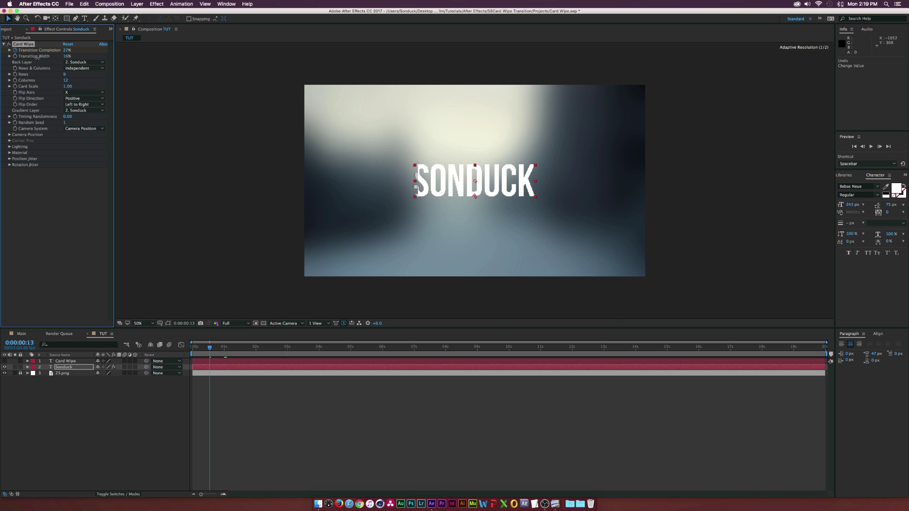
left_click(191, 348)
left_click_drag(191, 349, 226, 351)
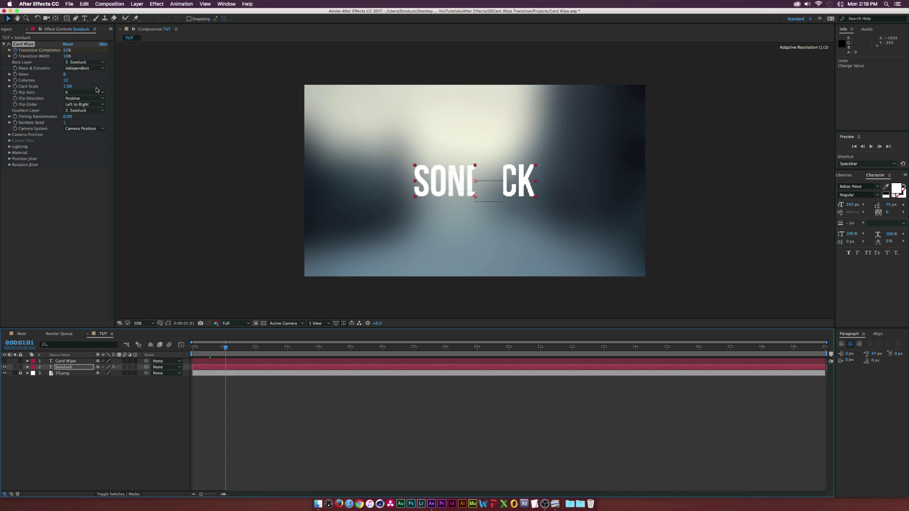
left_click(67, 56)
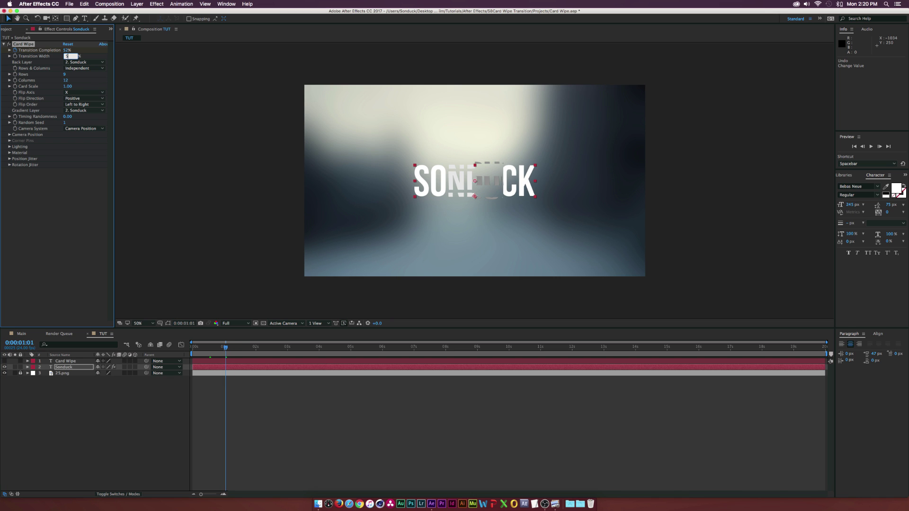
type("50")
key("Return")
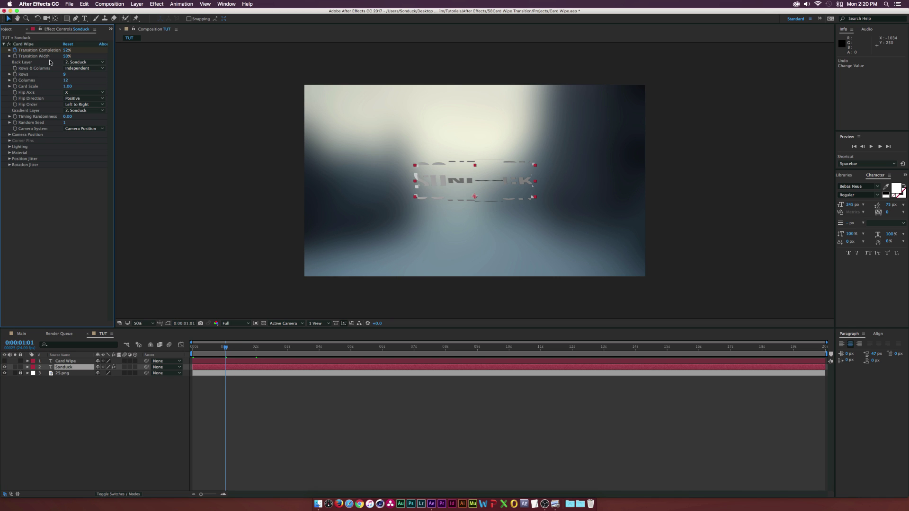
- Set Card Wipe's Back Layer to the Card Wipe text layer
left_click(92, 63)
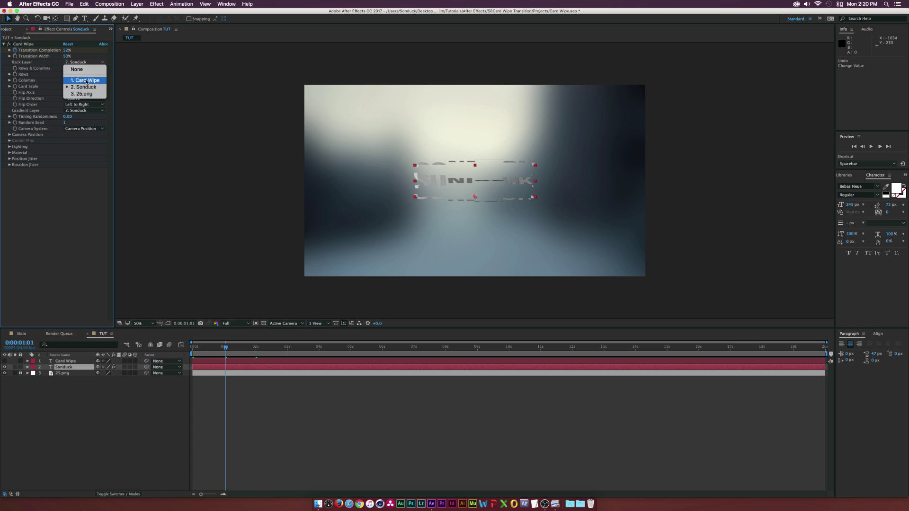
left_click(95, 80)
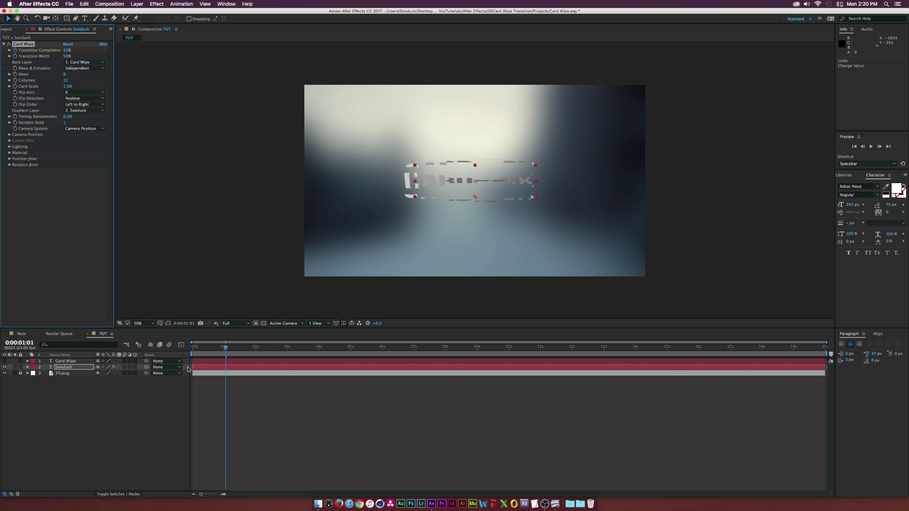
left_click_drag(217, 348, 252, 349)
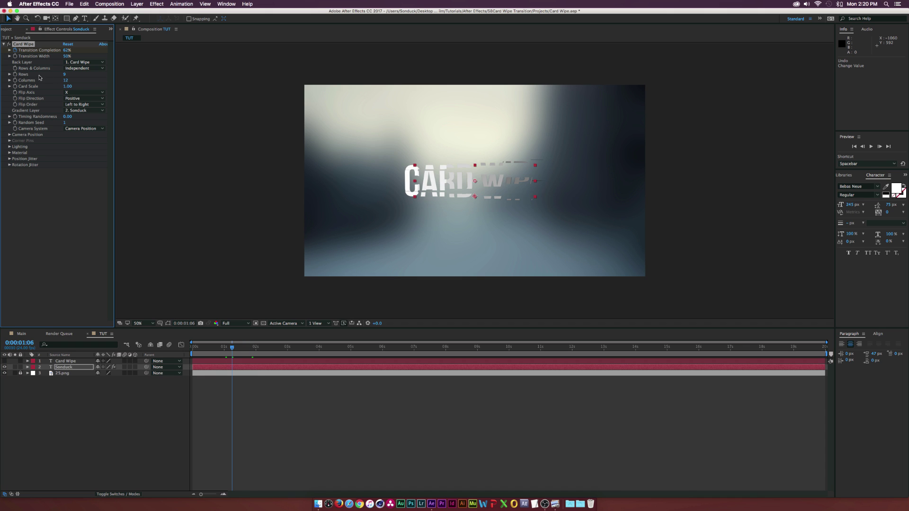
- Set Rows and Columns to 15 each and preview the finer card grid
left_click(64, 74)
type("15")
left_click(64, 80)
type("15")
key("Return")
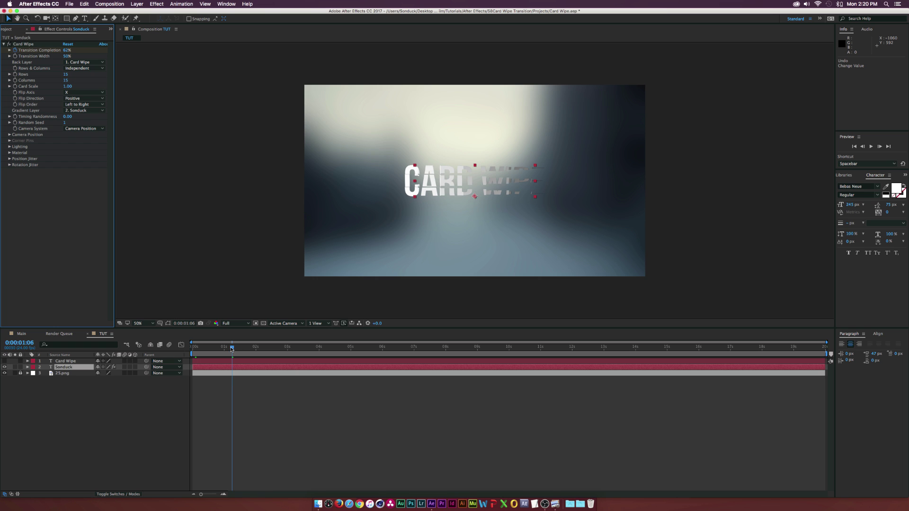
left_click_drag(232, 349, 211, 348)
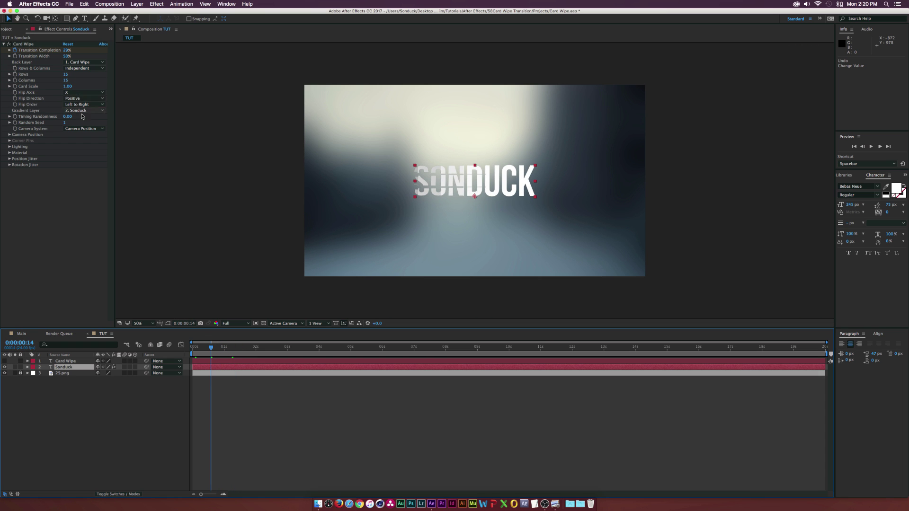
- Set Flip Axis to Random
left_click(83, 93)
left_click(81, 98)
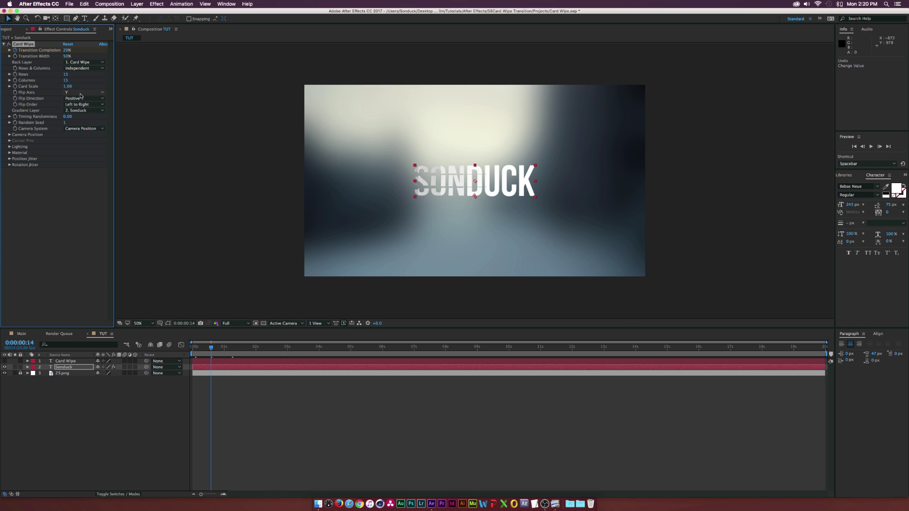
left_click(82, 93)
left_click(79, 114)
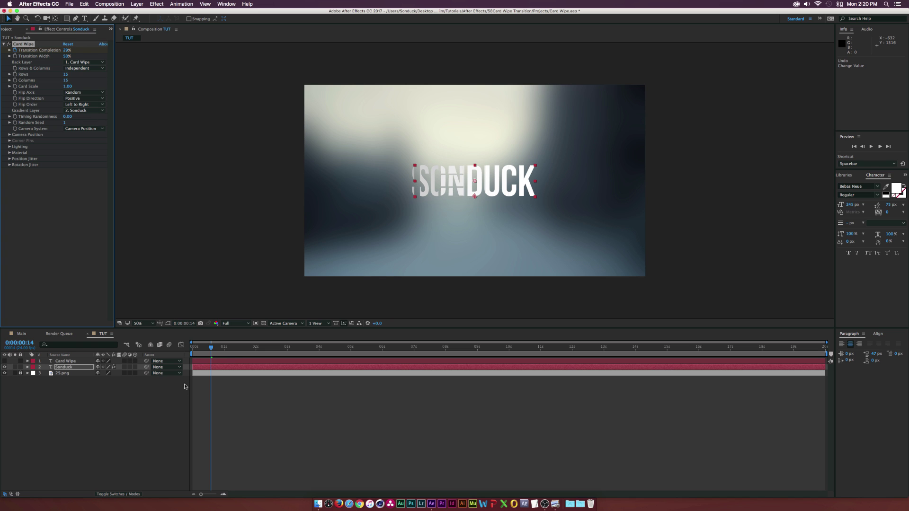
left_click(224, 346)
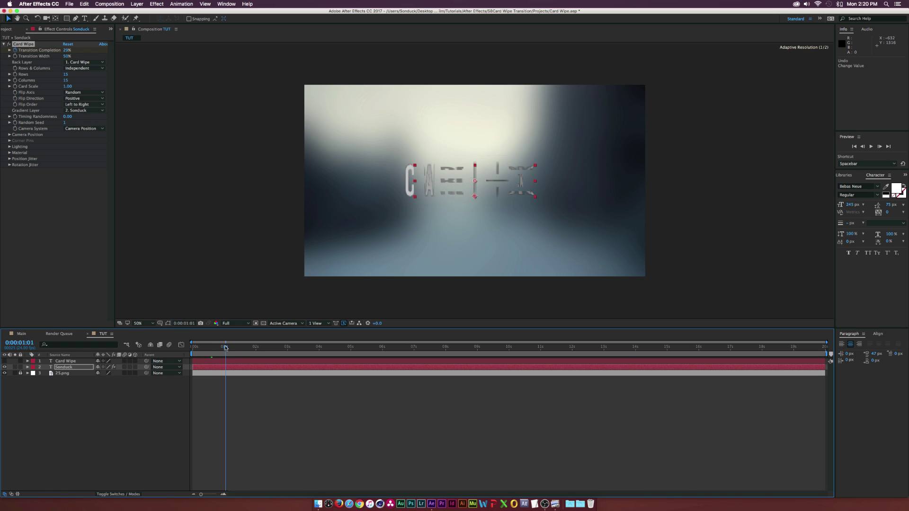
- Set Flip Direction to Random, Flip Order to Bottom Right to Top Left, Timing Randomness 1.00
left_click(80, 98)
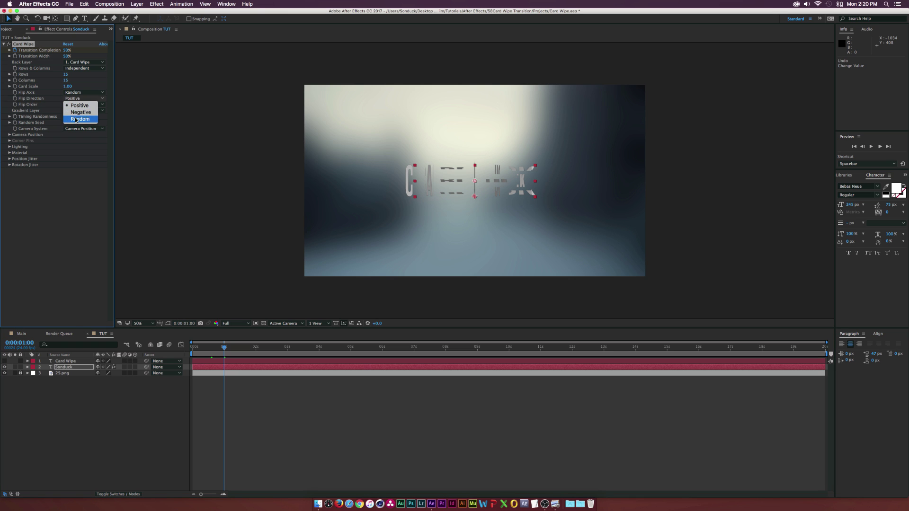
left_click(75, 119)
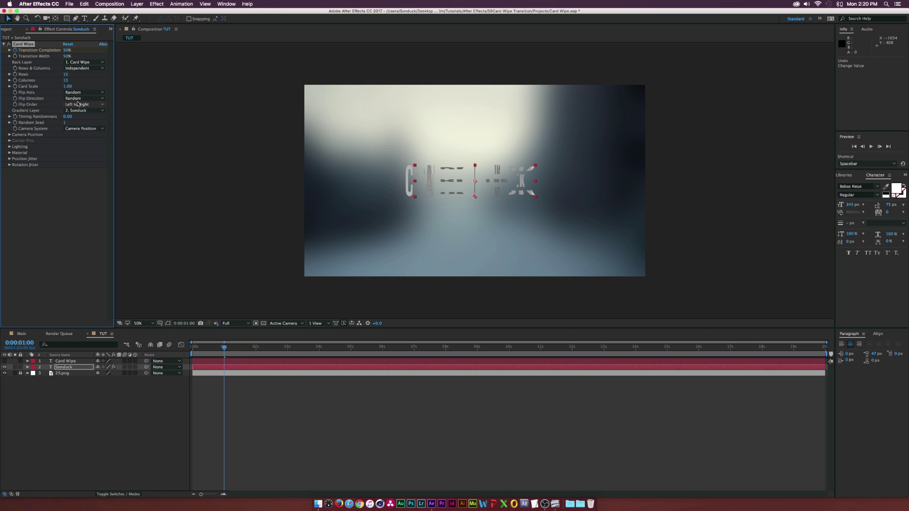
left_click(78, 104)
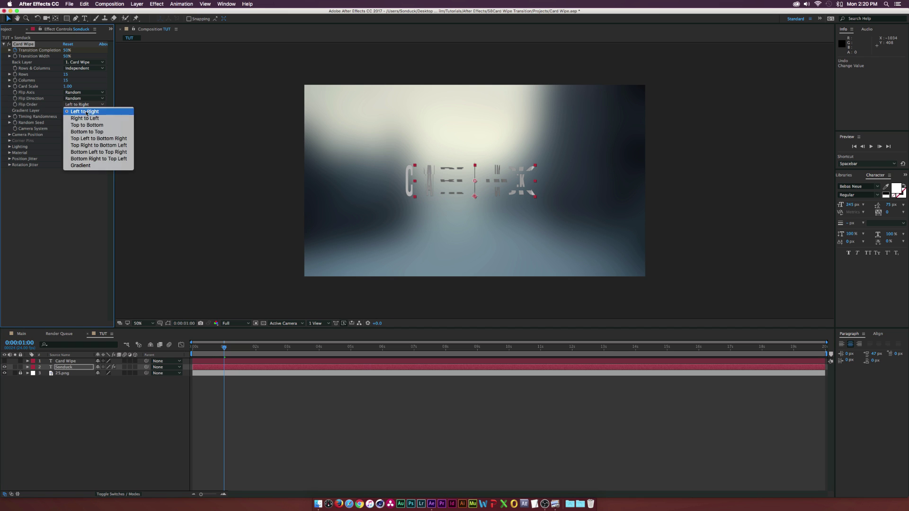
left_click(83, 159)
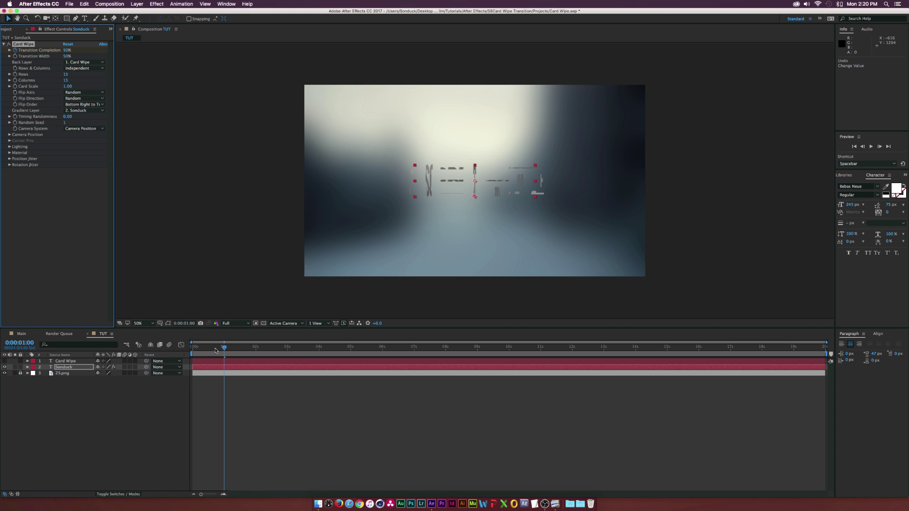
left_click_drag(215, 350, 238, 350)
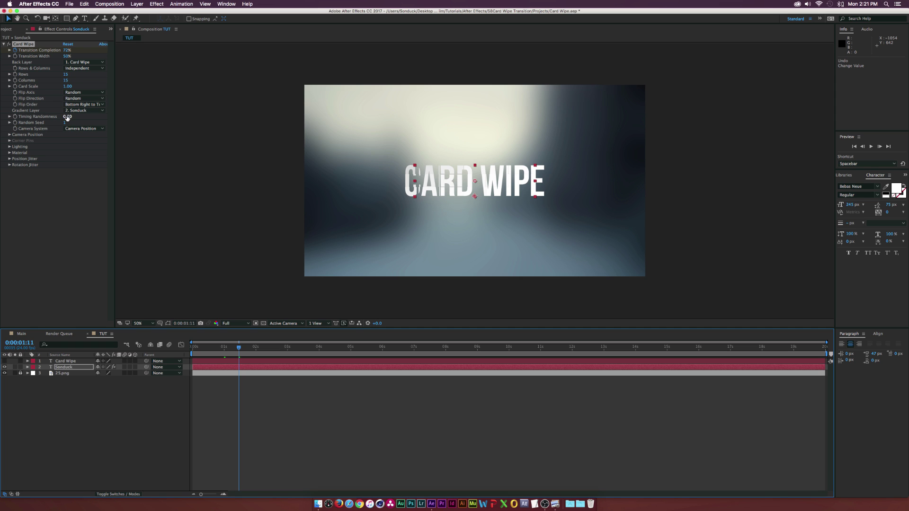
left_click_drag(65, 118, 80, 119)
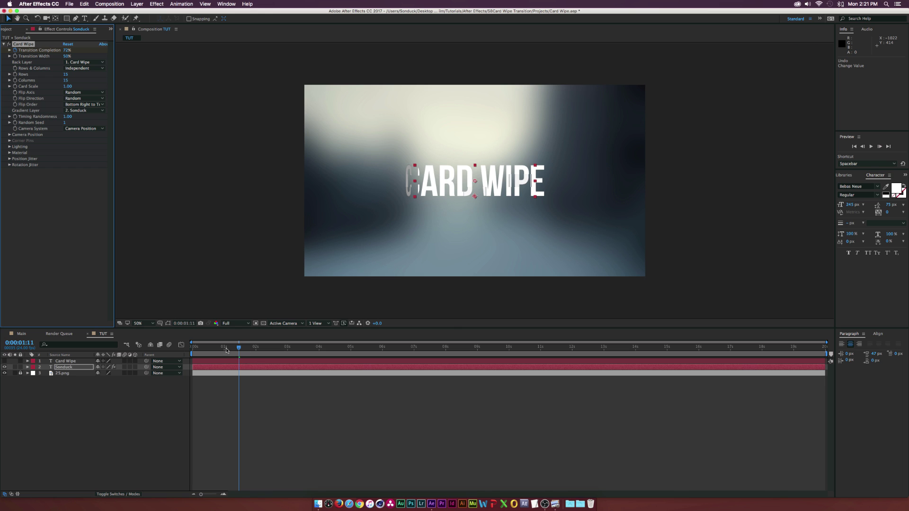
left_click_drag(226, 349, 198, 348)
- Set Random Seed to 16 and keep Camera Position as the camera system
key("space")
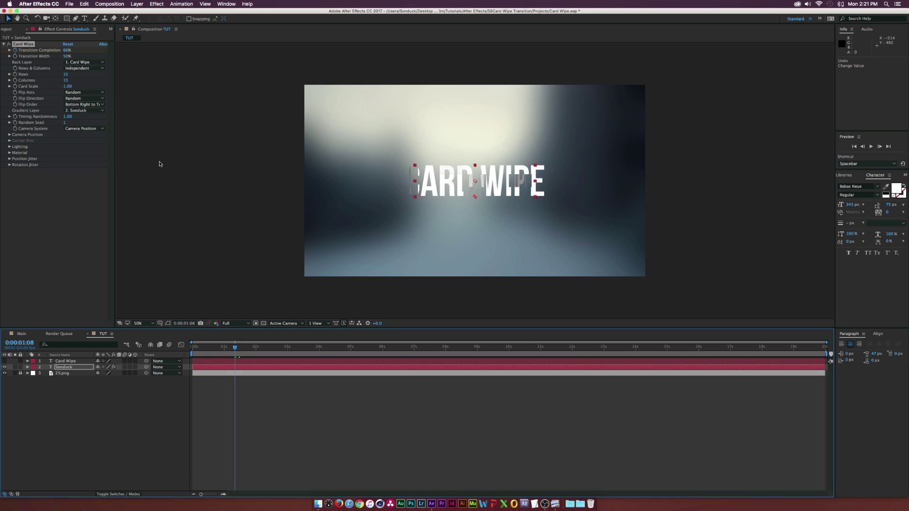
left_click_drag(65, 124, 70, 124)
left_click(84, 130)
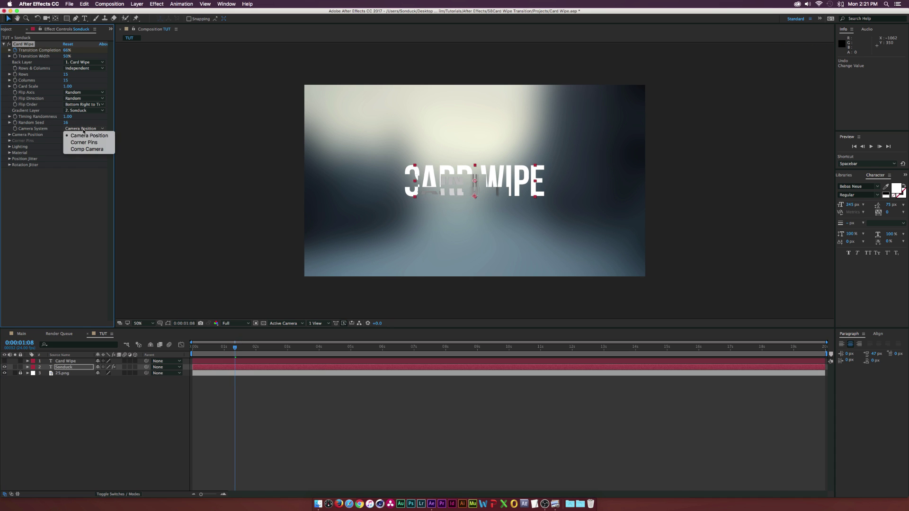
left_click(65, 236)
- Test Y Rotation and Z Position in Camera Position, reverting the rotation
left_click(9, 135)
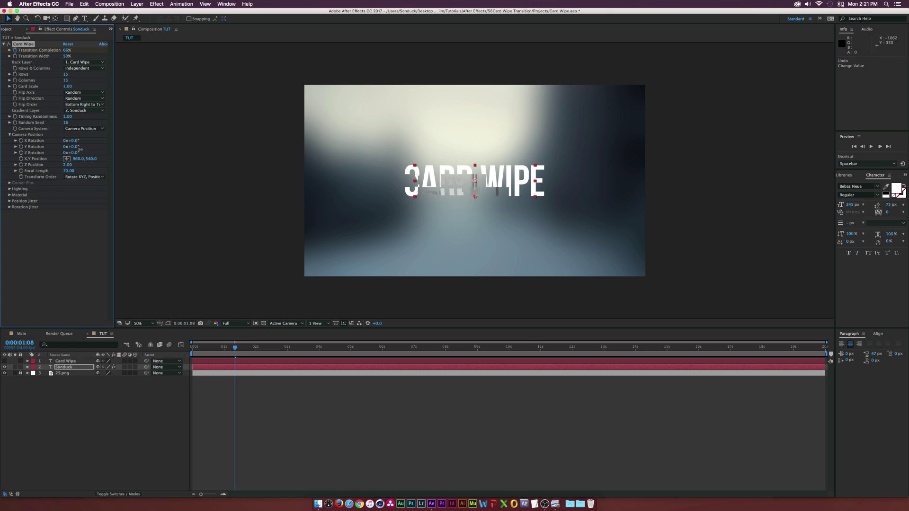
left_click_drag(71, 146, 102, 146)
left_click(16, 164)
left_click(16, 180)
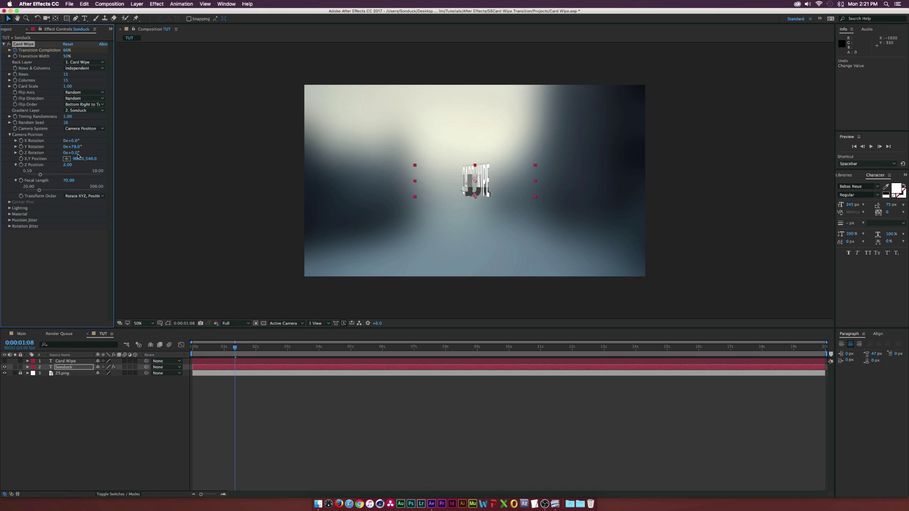
key("super+z")
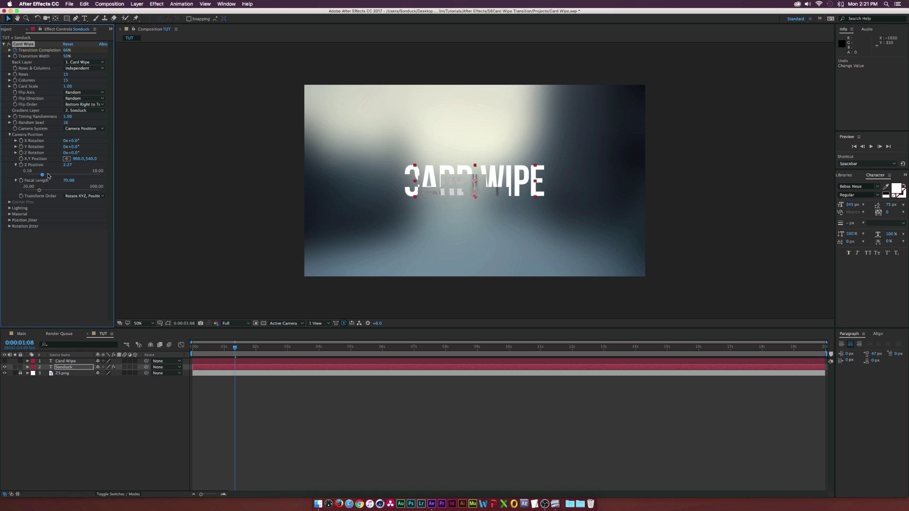
left_click_drag(48, 176, 60, 191)
- Collapse Camera Position, expand Lighting, and try Light Intensity 1.84 before undoing it
left_click(9, 135)
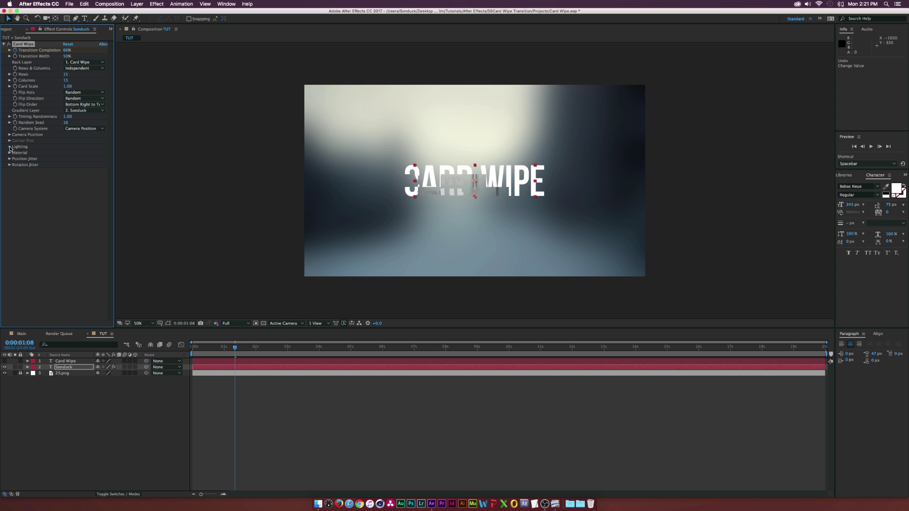
left_click(9, 147)
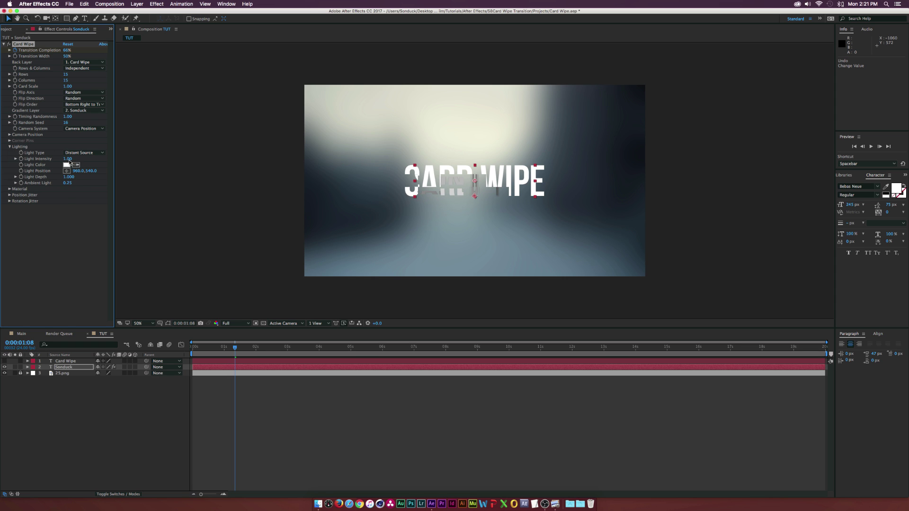
left_click_drag(68, 159, 97, 159)
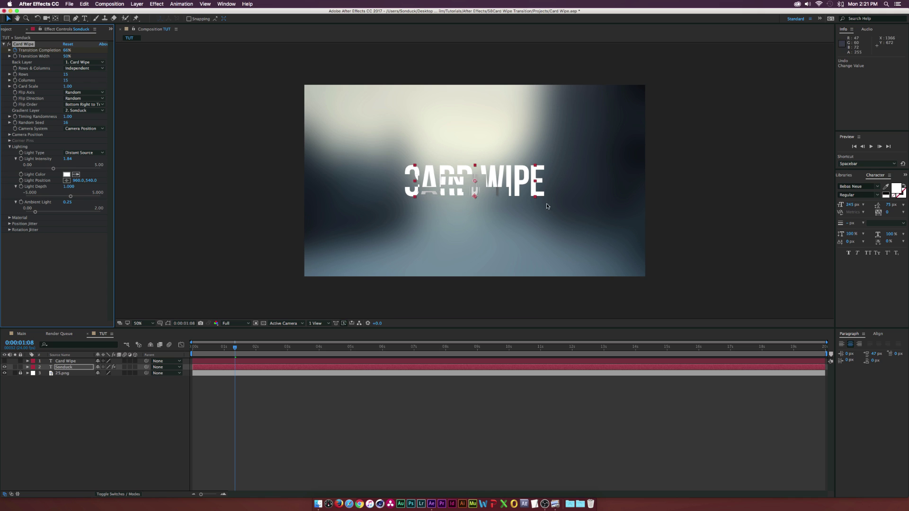
key("super+z")
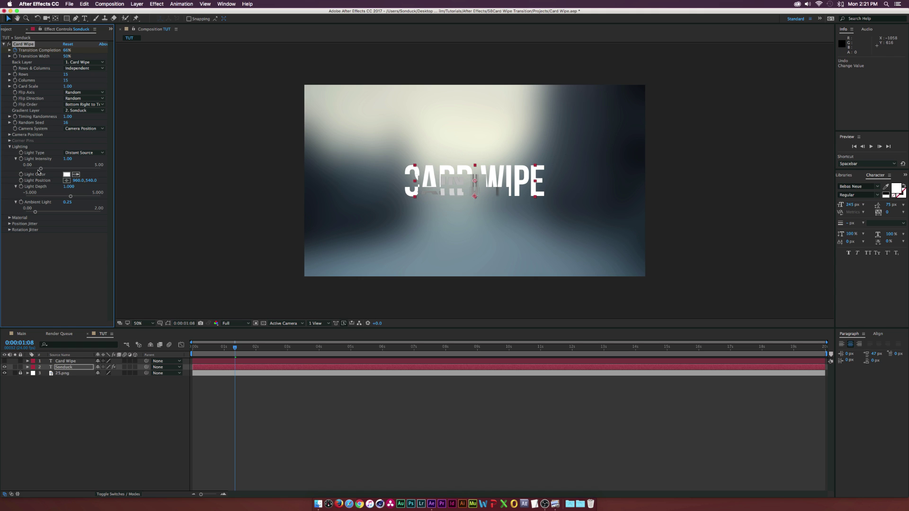
- Test Light Depth around 4.4 and move Light Position toward the comp's bottom edge
left_click_drag(71, 197, 97, 198)
left_click_drag(89, 181, 152, 184)
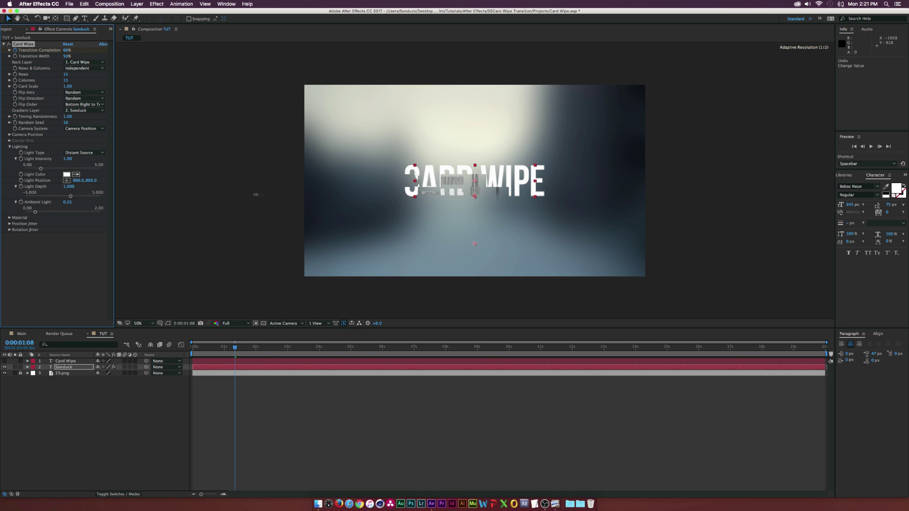
left_click_drag(255, 195, 276, 195)
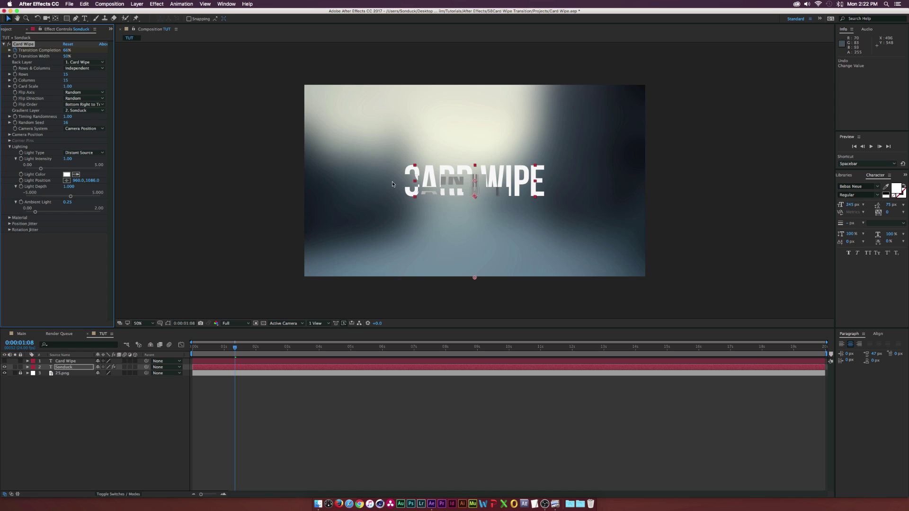
- Expand Material and Position Jitter, try X Jitter Amount 5.00, then return it to 0
left_click(9, 217)
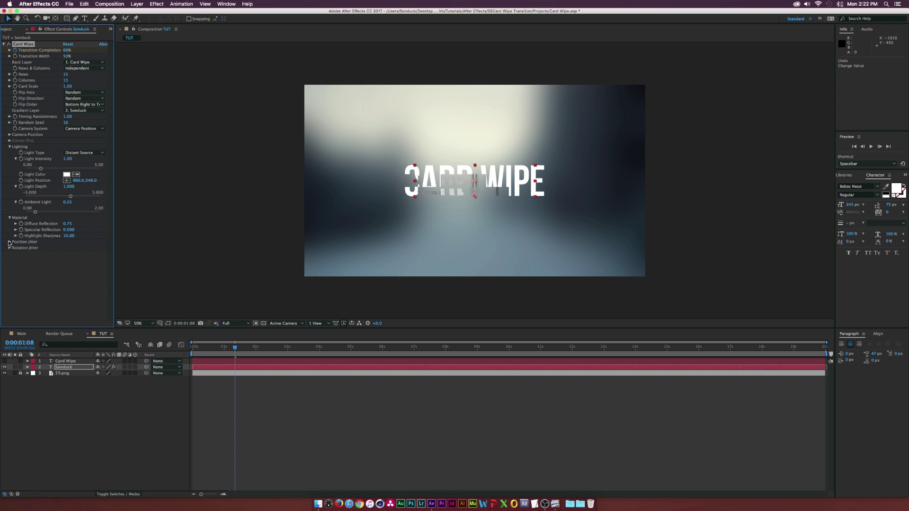
left_click(10, 242)
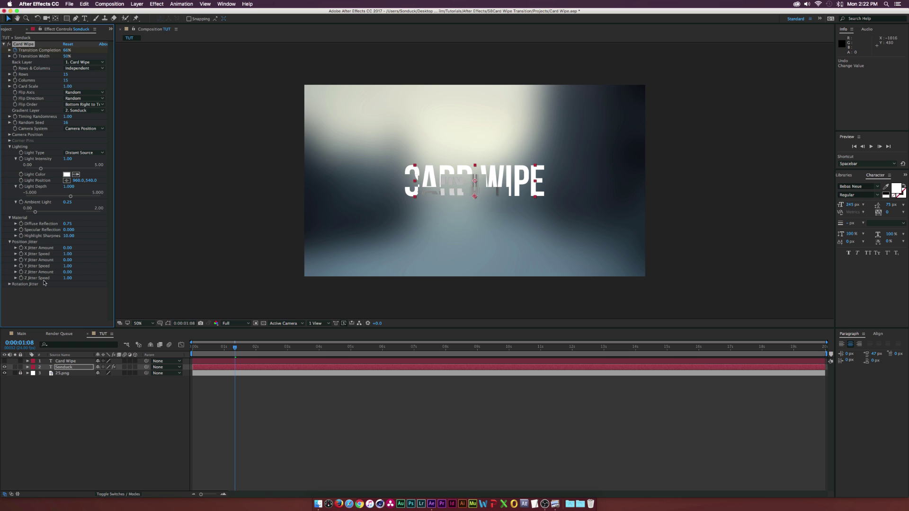
left_click_drag(67, 248, 521, 266)
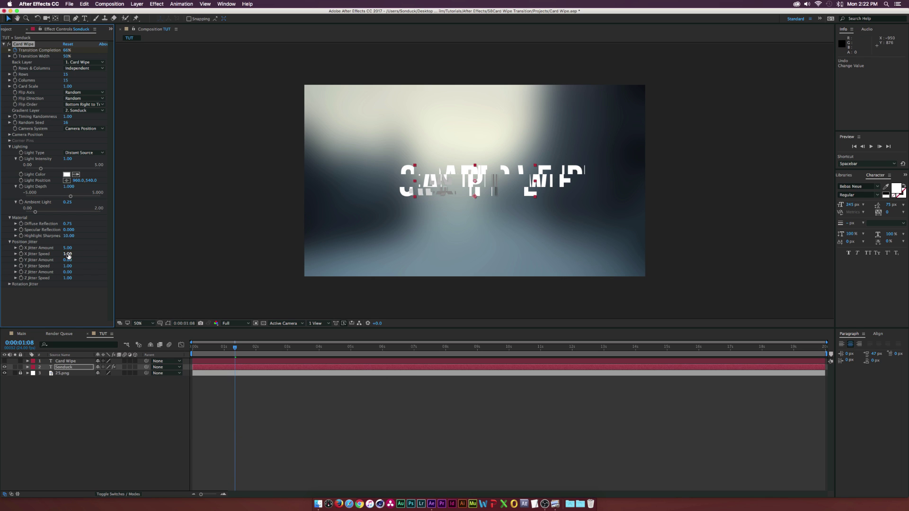
left_click_drag(67, 248, 30, 251)
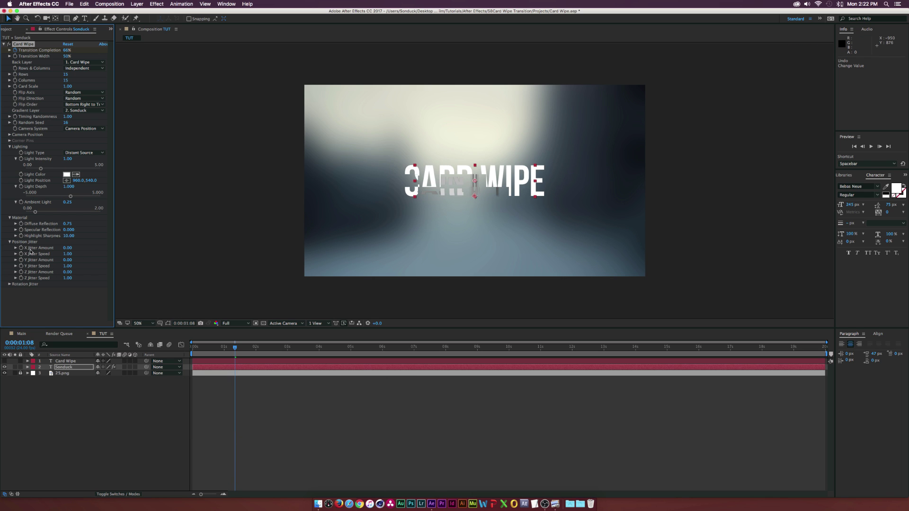
left_click(9, 242)
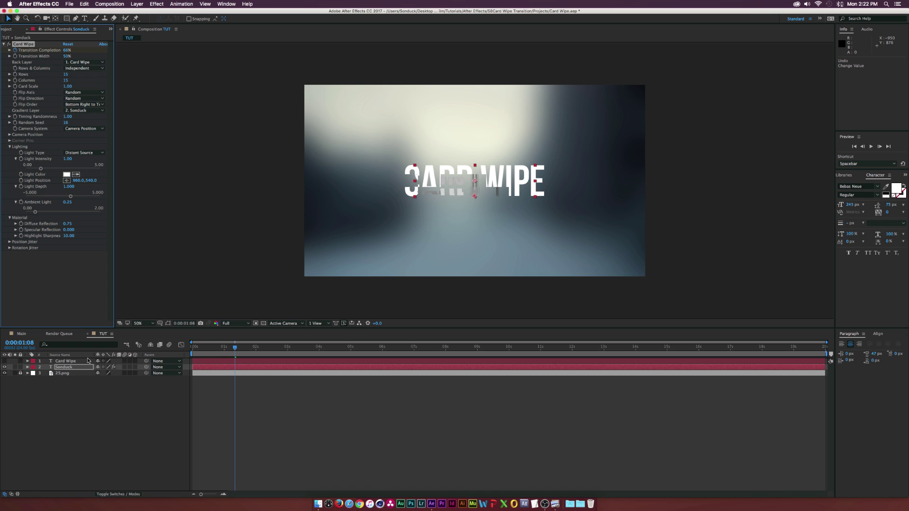
- Duplicate the Sonduck layer and place Sonduck 2 beneath the original
left_click(70, 368)
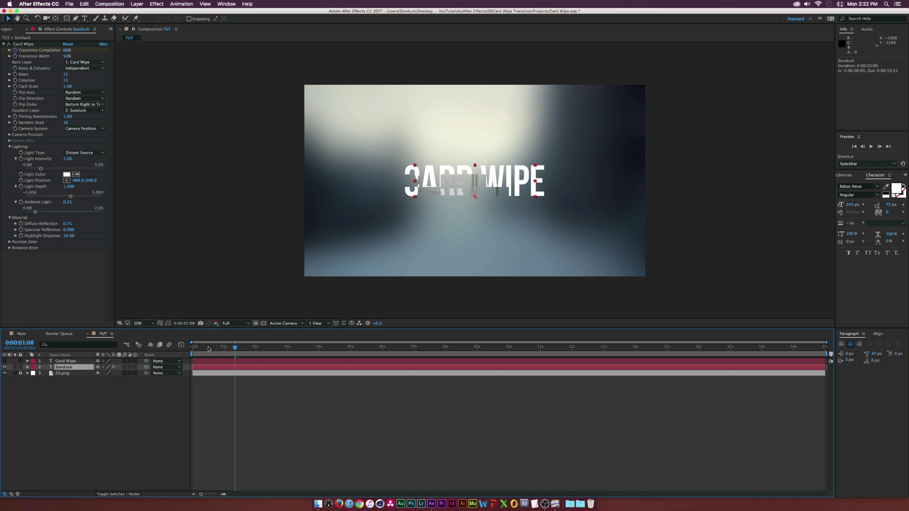
left_click_drag(209, 349, 196, 348)
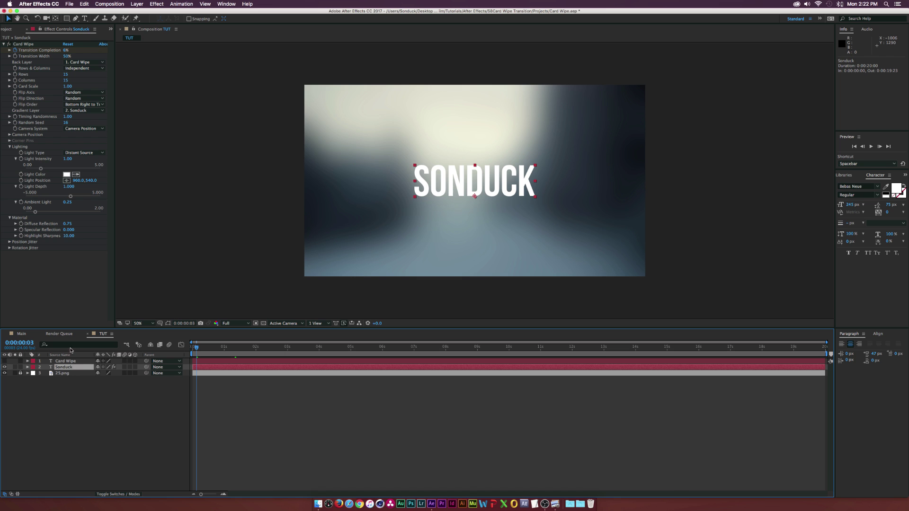
left_click(84, 3)
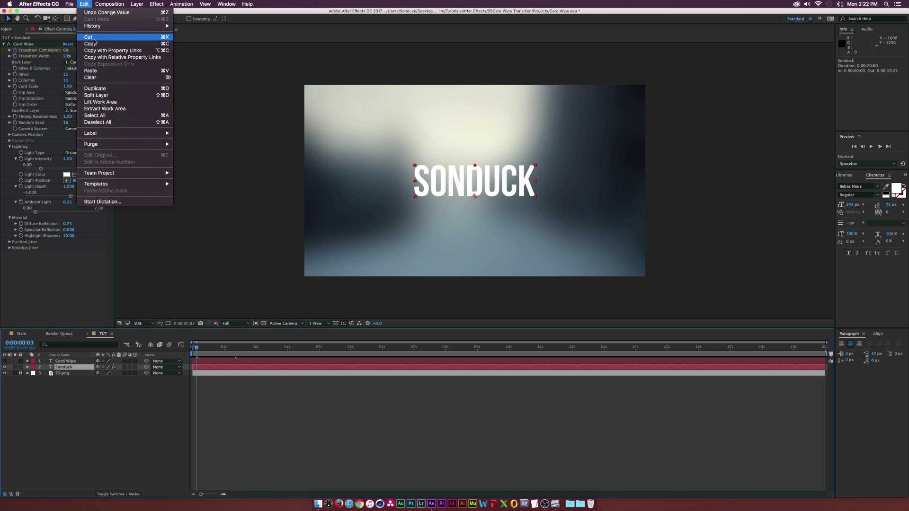
left_click(94, 89)
left_click_drag(72, 368, 71, 373)
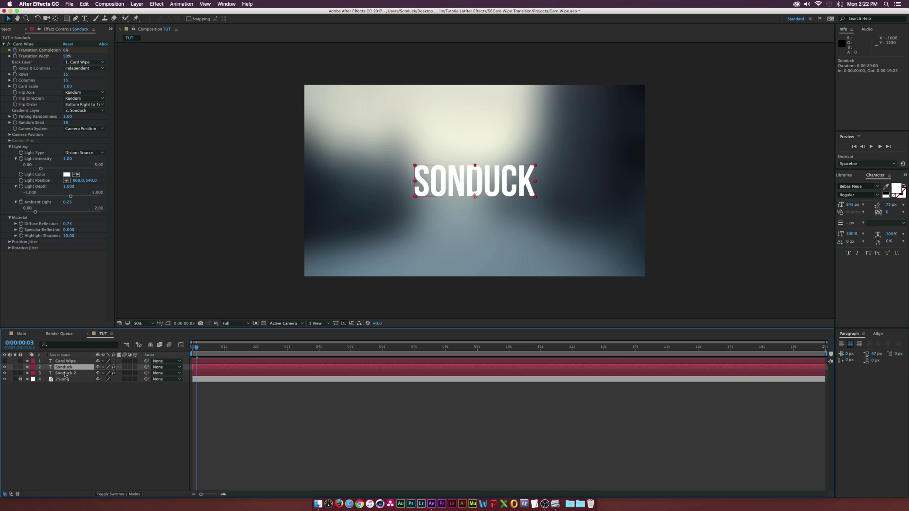
- Reveal both layers' Transition Completion keyframes and shift Sonduck 2 a few frames later
key("u")
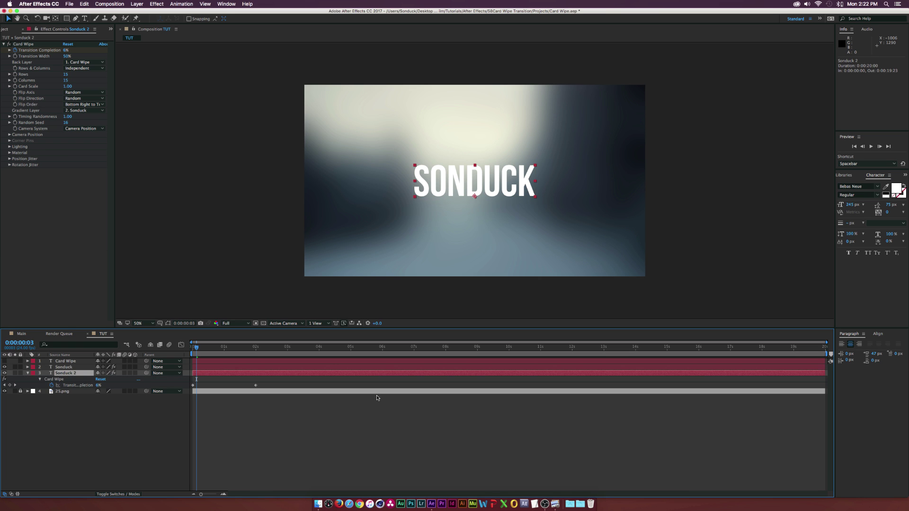
left_click(73, 367)
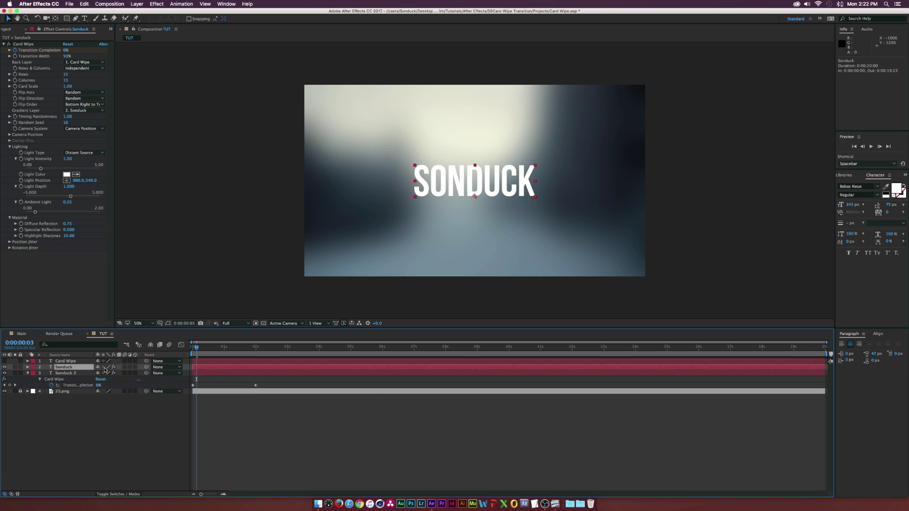
key("u")
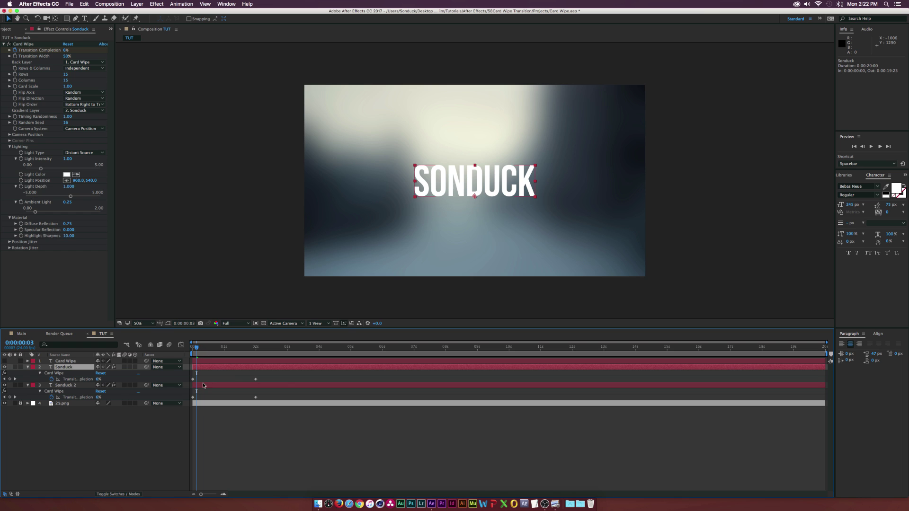
left_click_drag(202, 386, 216, 386)
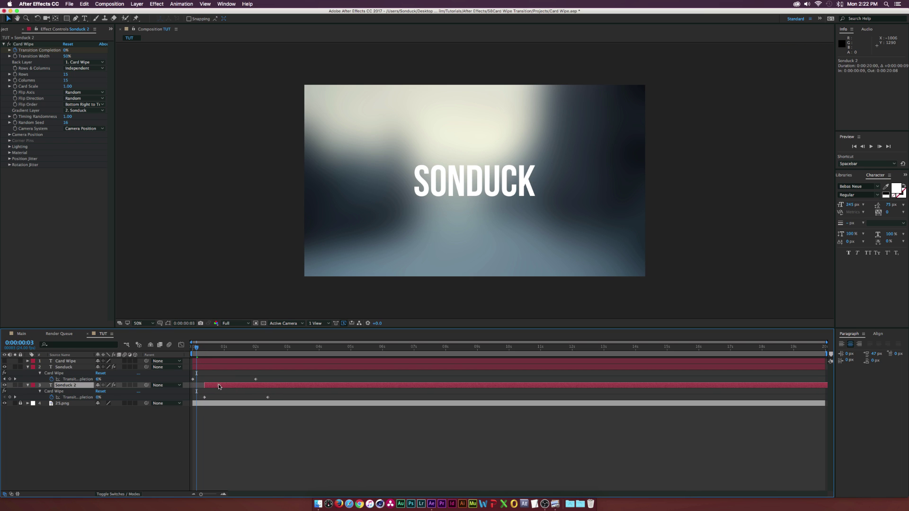
key("cmd+z")
left_click_drag(281, 403, 230, 380)
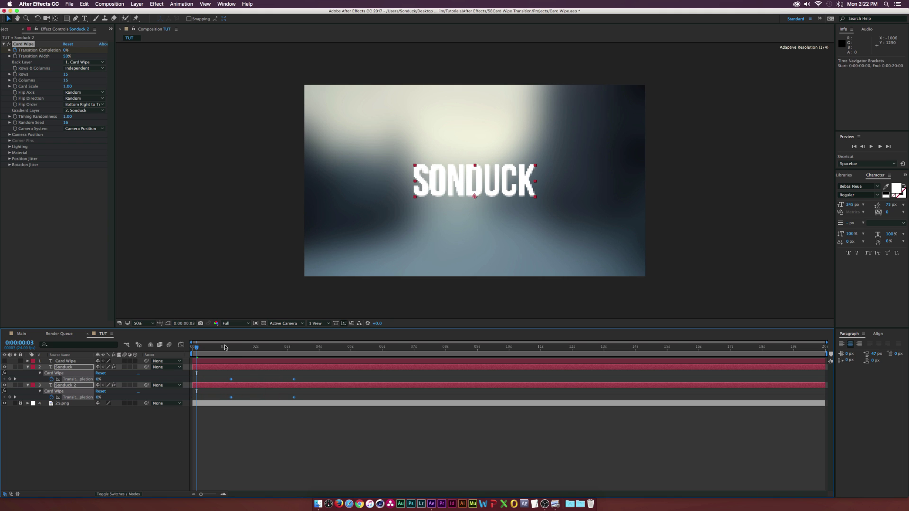
left_click_drag(225, 347, 231, 347)
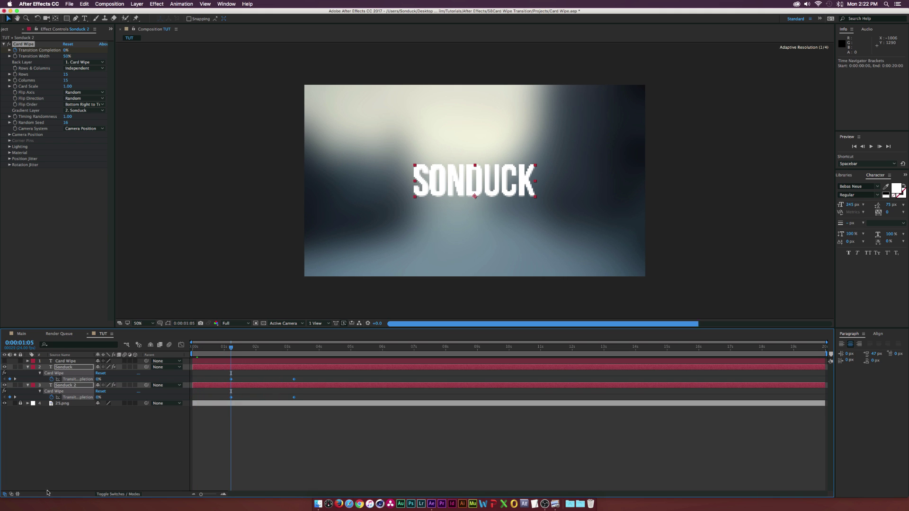
left_click(205, 395)
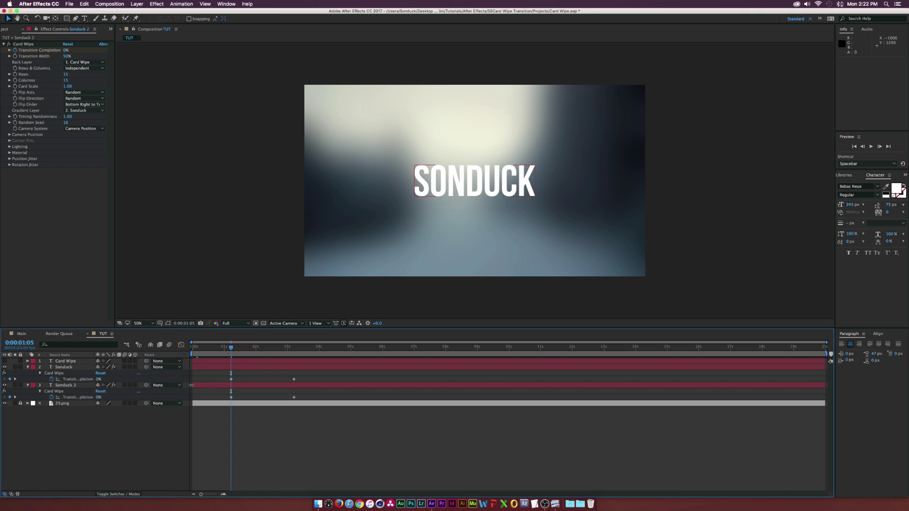
left_click_drag(192, 385, 252, 388)
- Color the Sonduck 2 text yellow (D3A900) via the Character fill swatch and review the wipe
left_click_drag(232, 348, 259, 348)
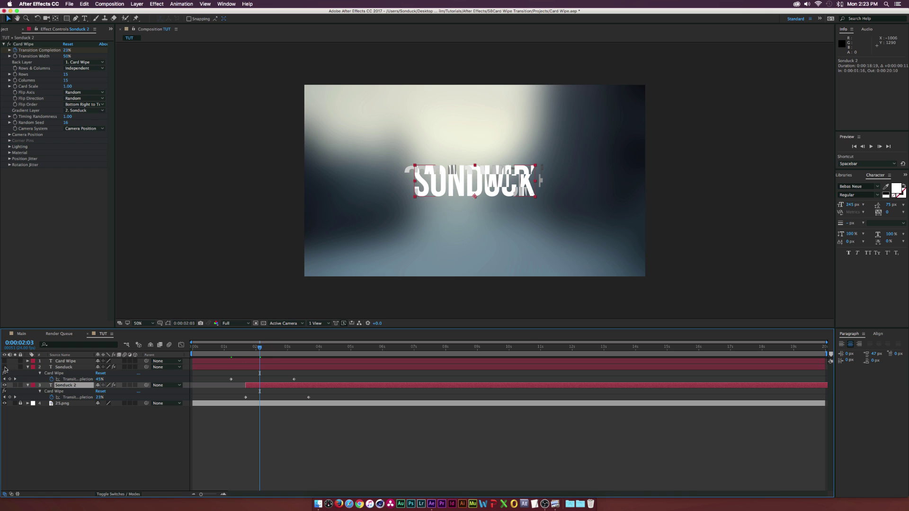
left_click(84, 18)
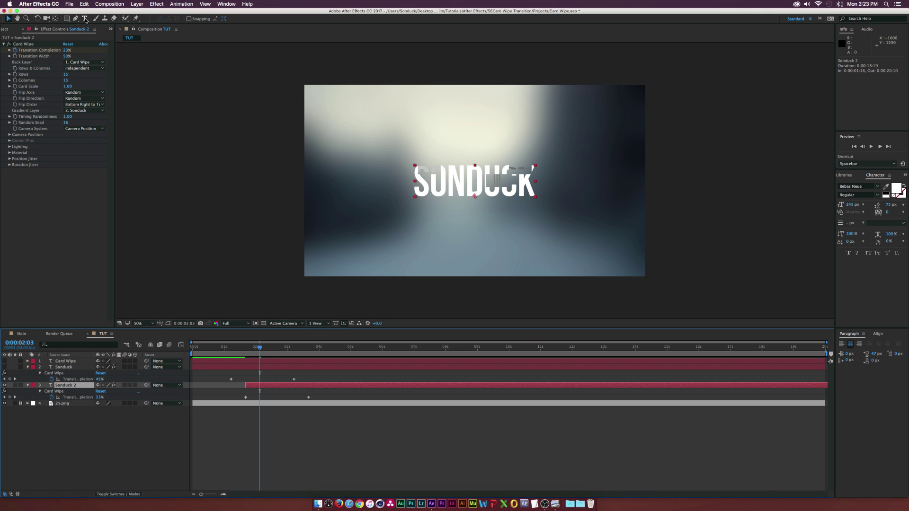
double_click(428, 182)
left_click(898, 192)
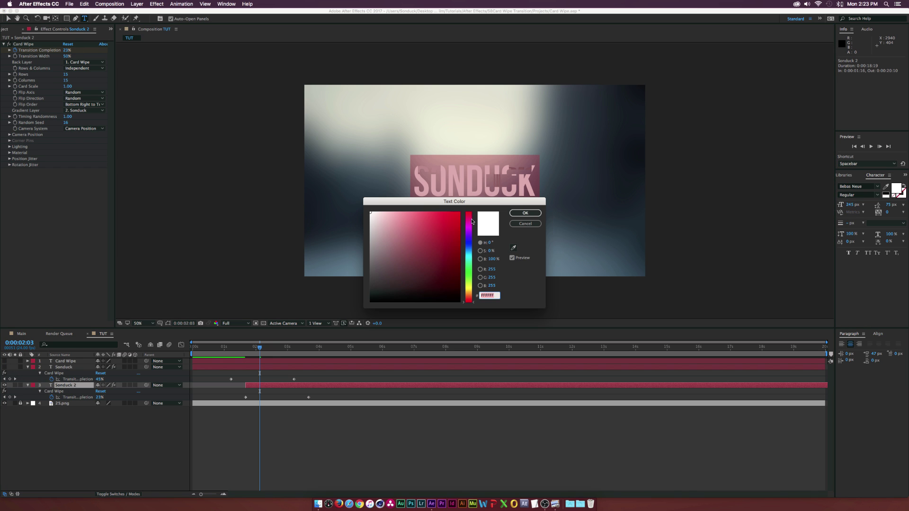
left_click_drag(469, 299, 468, 289)
left_click(424, 229)
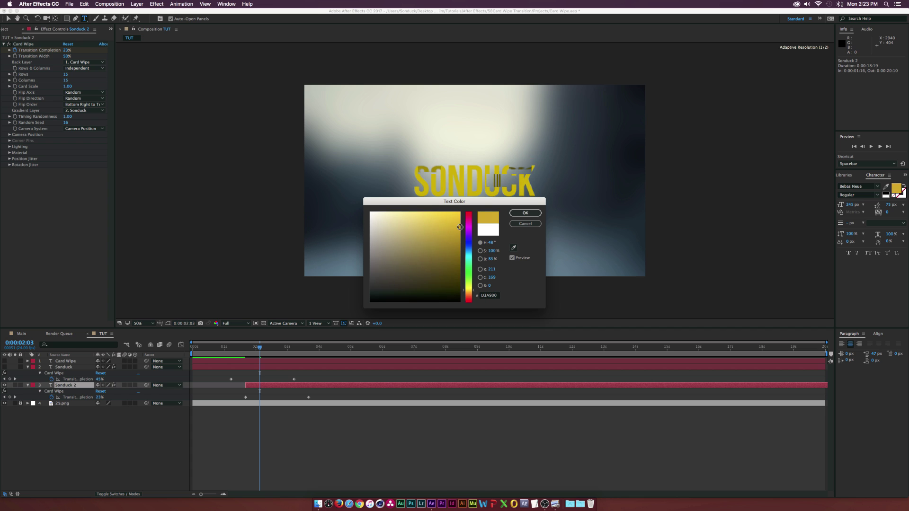
left_click(525, 213)
left_click(8, 19)
left_click(114, 450)
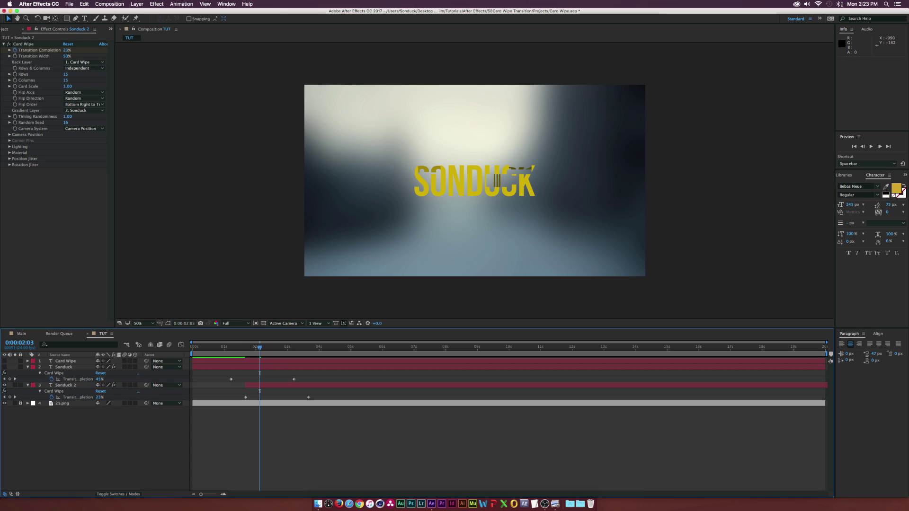
left_click_drag(225, 347, 299, 348)
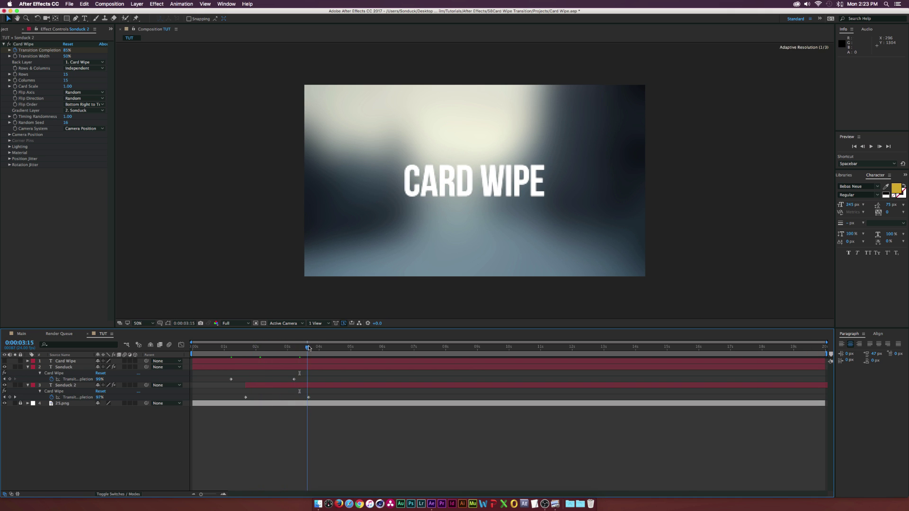
- Jump to Sonduck 2's next keyframe at 0:00:03:16, where the wipe finishes on CARD WIPE
key("k")
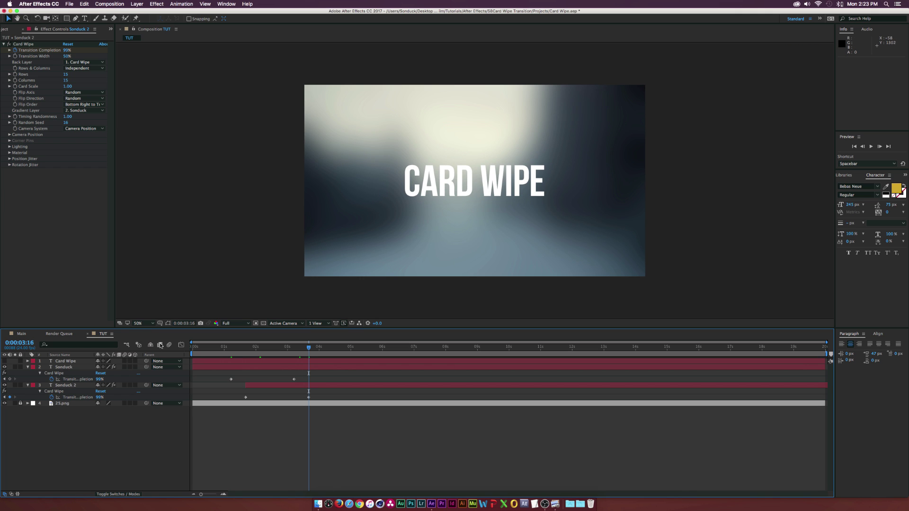
- Drag the Card Wipe layer's in-point to 0:00:03:16, where the SONDUCK wipe ends
left_click(66, 361)
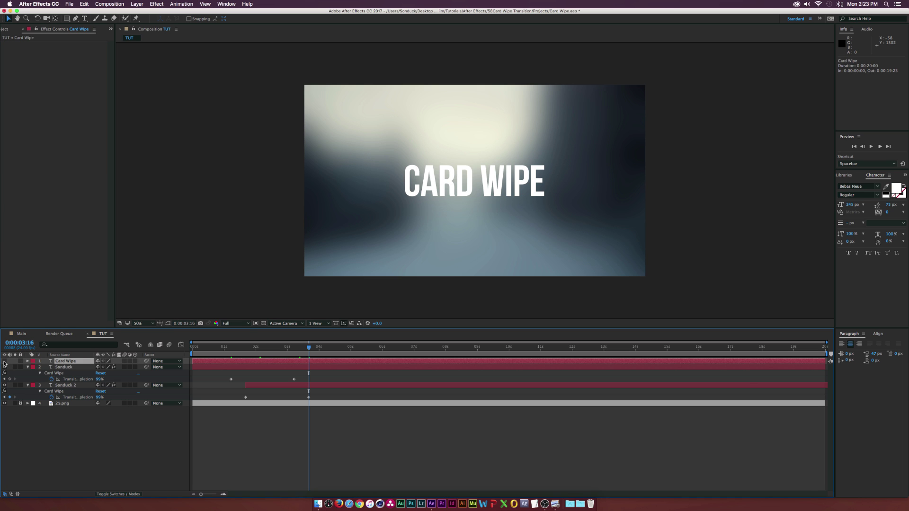
left_click_drag(252, 353, 209, 353)
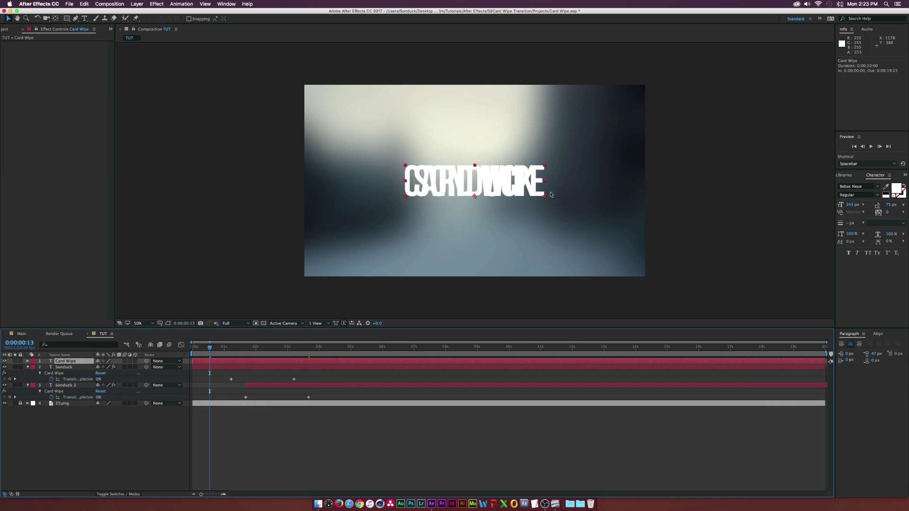
left_click_drag(272, 351, 308, 351)
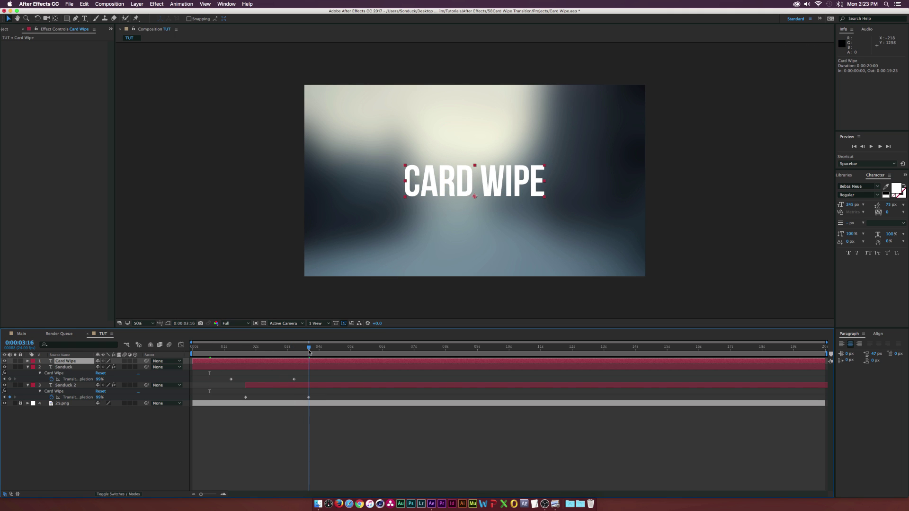
left_click(304, 386)
left_click_drag(193, 361, 309, 362)
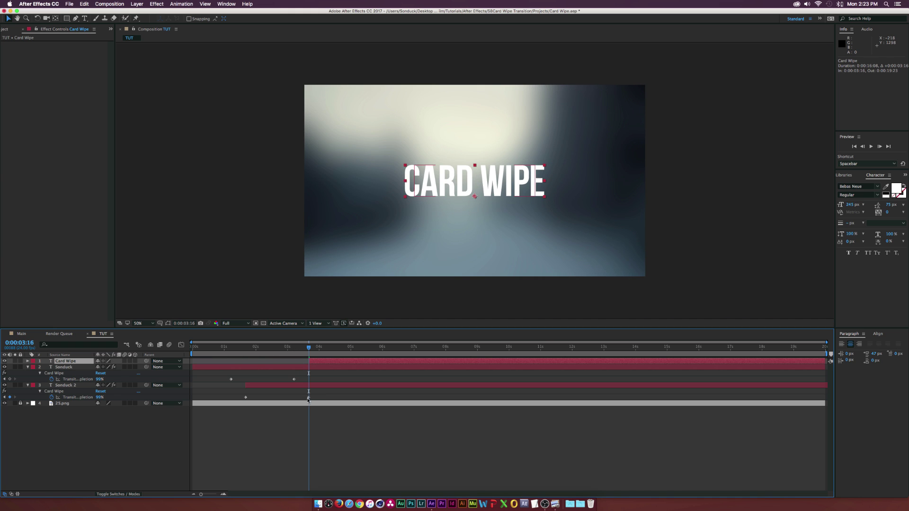
mouse_move(309, 349)
left_mouse_down()
mouse_move(236, 352)
mouse_move(324, 350)
mouse_move(309, 350)
left_mouse_up()
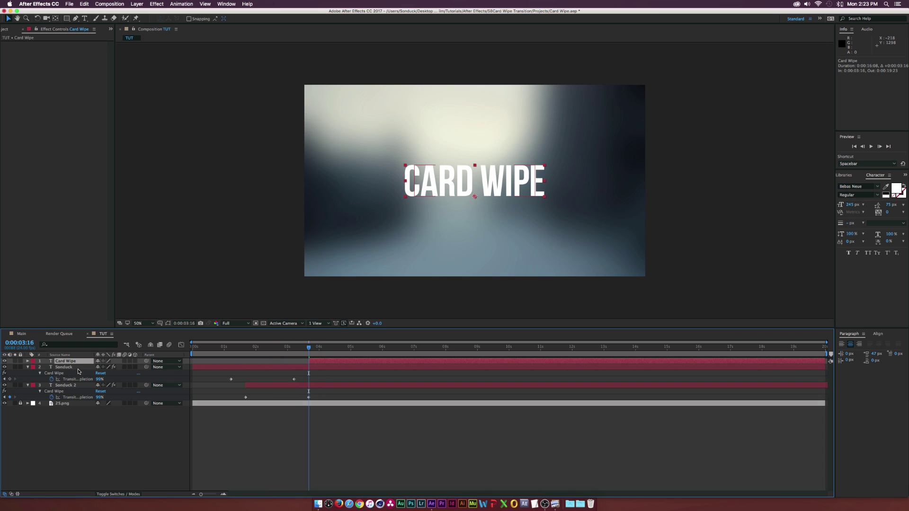
- Split Sonduck and Sonduck 2 at 0:00:03:16 and delete the later pieces
left_click(65, 368)
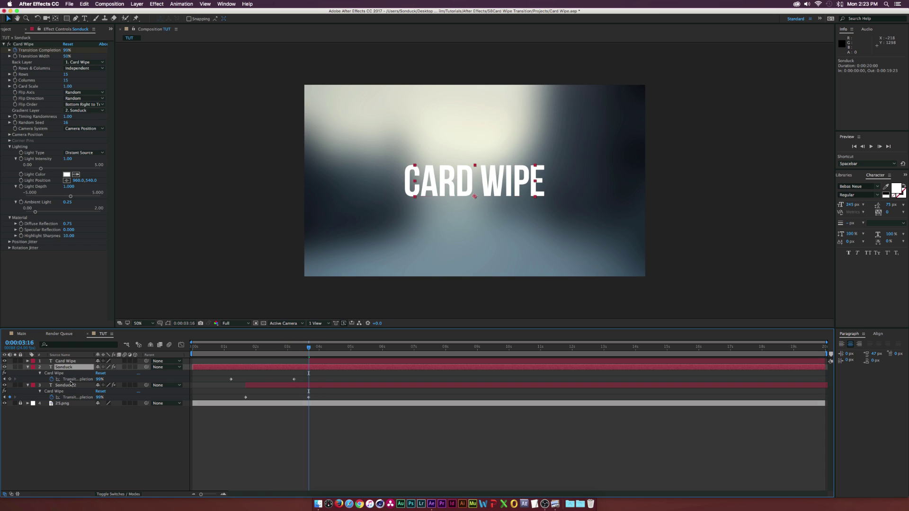
left_click(66, 384, "shift")
left_click(85, 4)
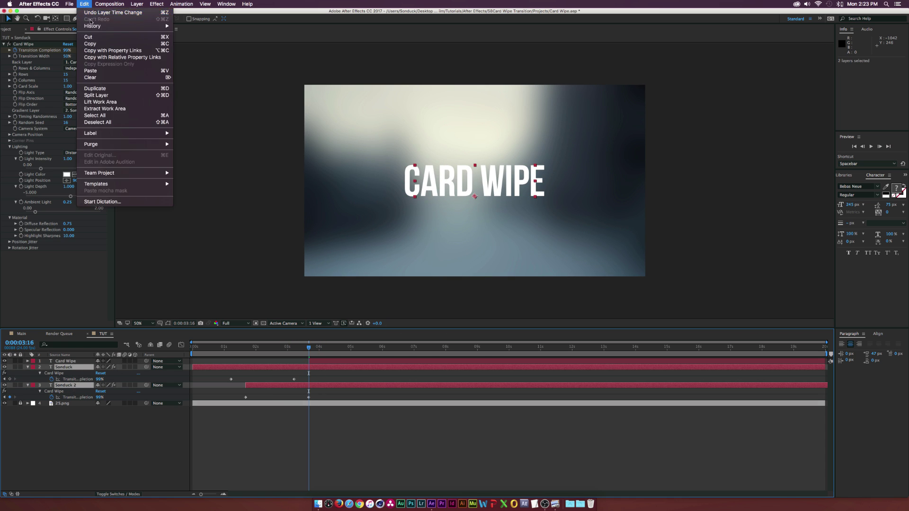
left_click(97, 96)
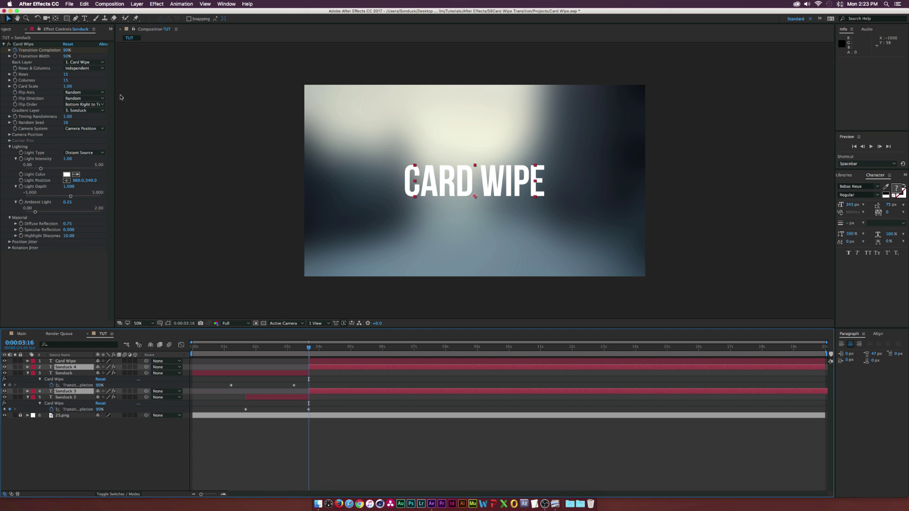
key("Delete")
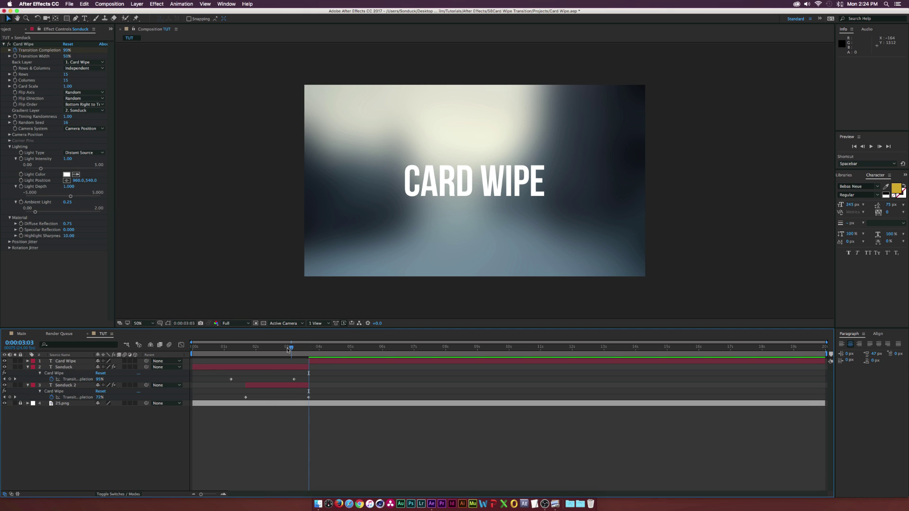
- Scrub through the transition to CARD WIPE and select the Sonduck layer's Card Wipe effect
left_click_drag(287, 347, 329, 350)
left_click(64, 368)
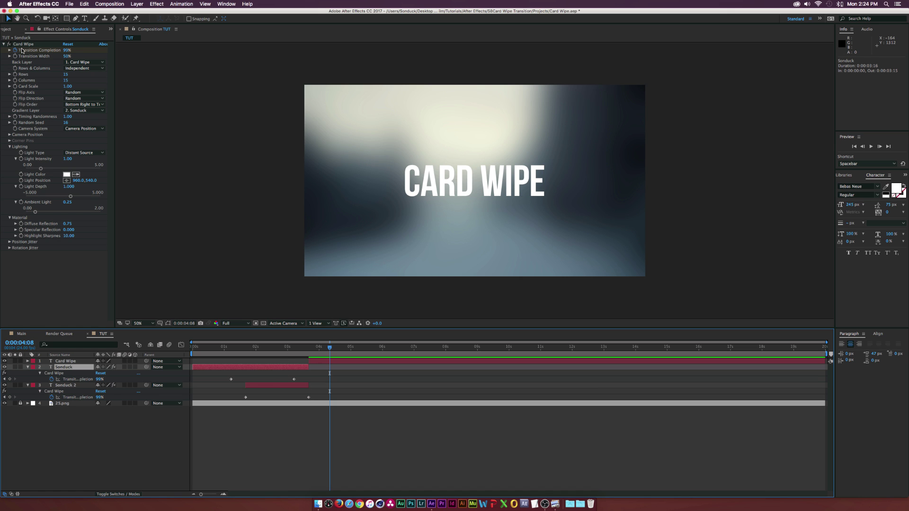
left_click(26, 44)
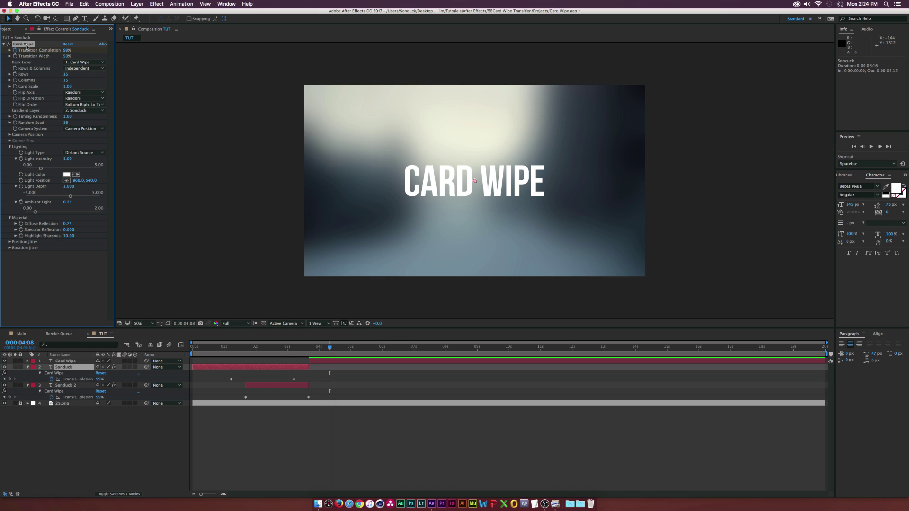
- Paste the Card Wipe effect onto the CARD WIPE layer and shift both Transition Completion keyframes later
left_click(66, 362)
key("ctrl+v")
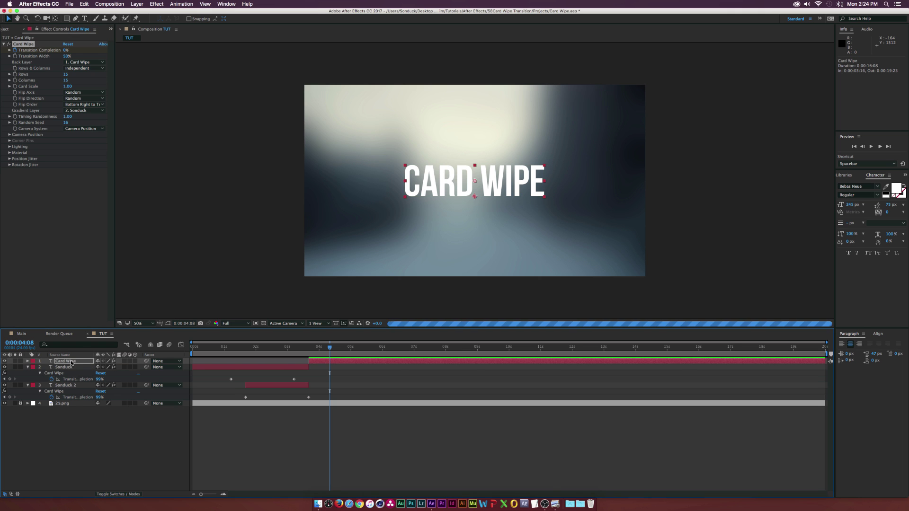
key("u")
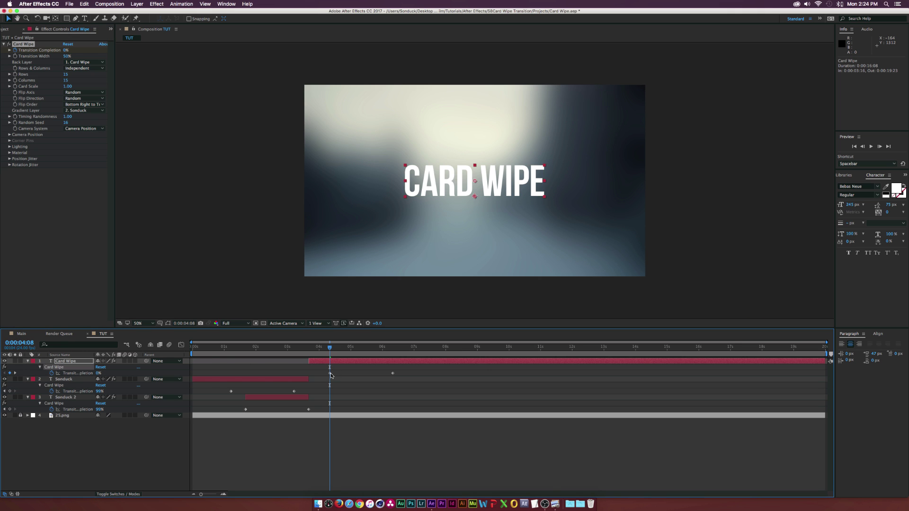
left_click_drag(322, 375, 415, 374)
left_click_drag(352, 348, 397, 349)
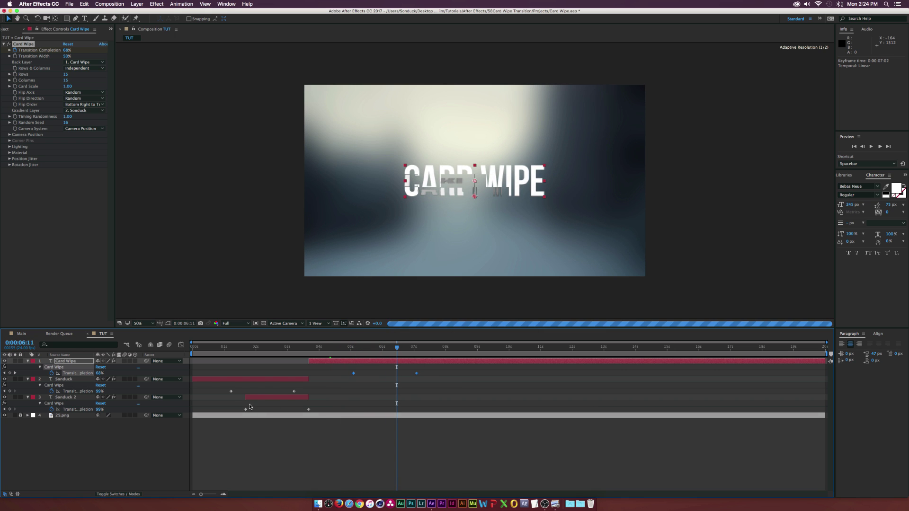
- Duplicate the Card Wipe layer as Card Wipe 2 and move its in-point later
left_click(75, 363)
key("super+d")
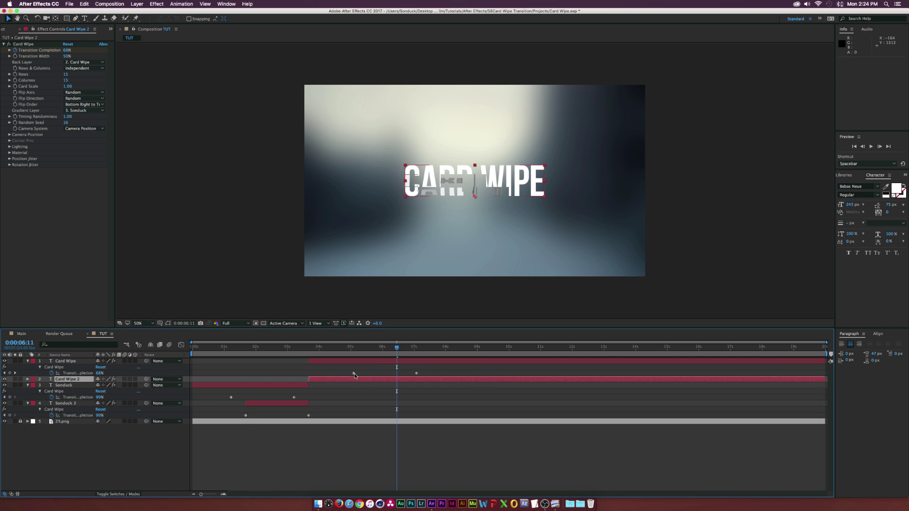
key("u")
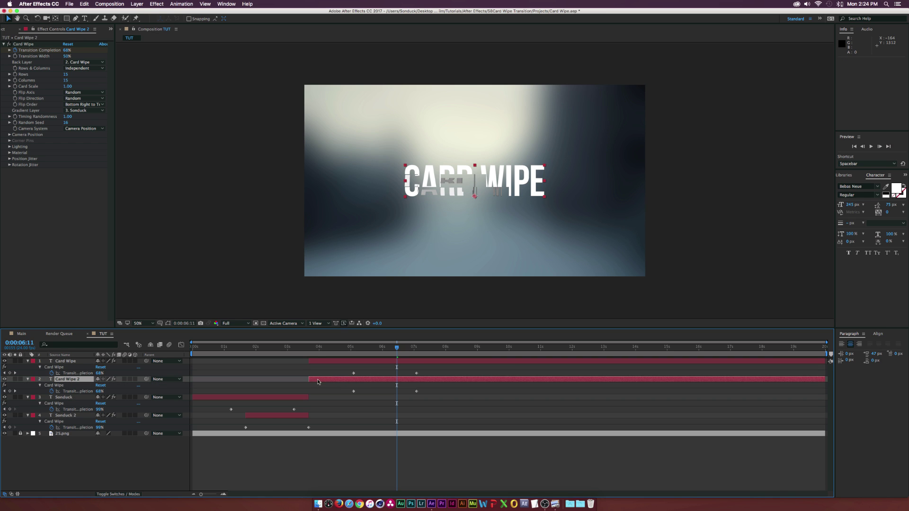
left_click_drag(308, 379, 344, 379)
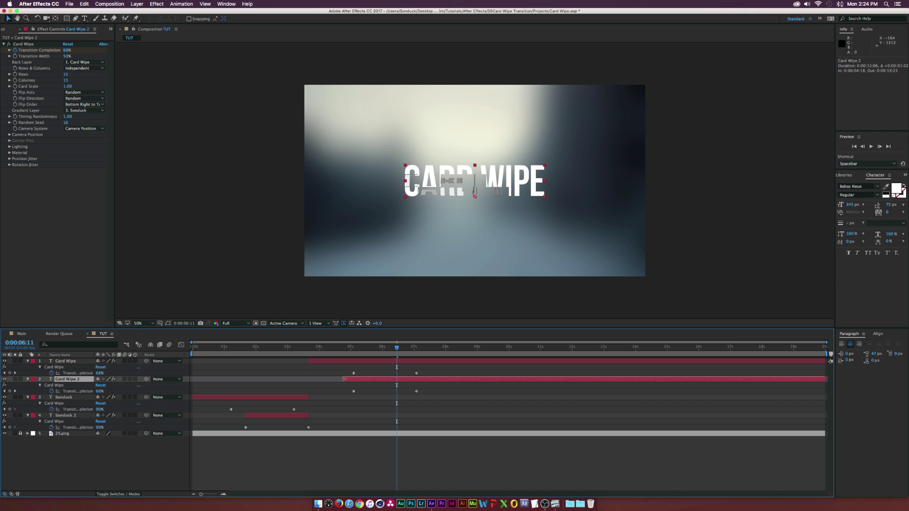
- Offset Card Wipe 2 four frames later around 5:02 and hide the original Card Wipe layer
left_click(354, 349)
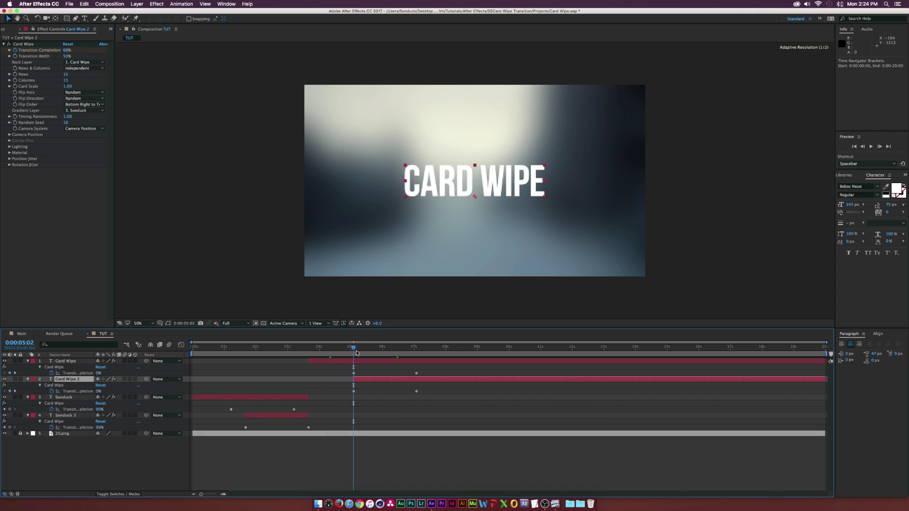
left_click_drag(375, 379, 385, 378)
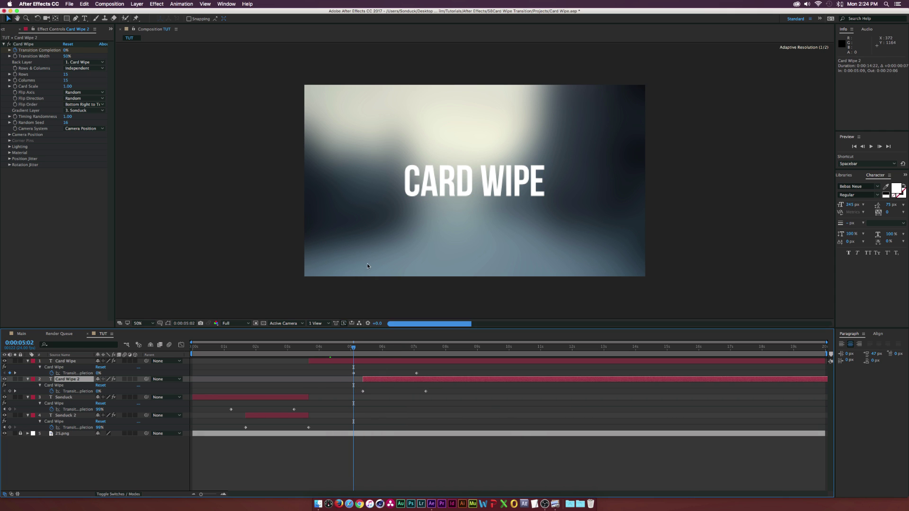
left_click(4, 361)
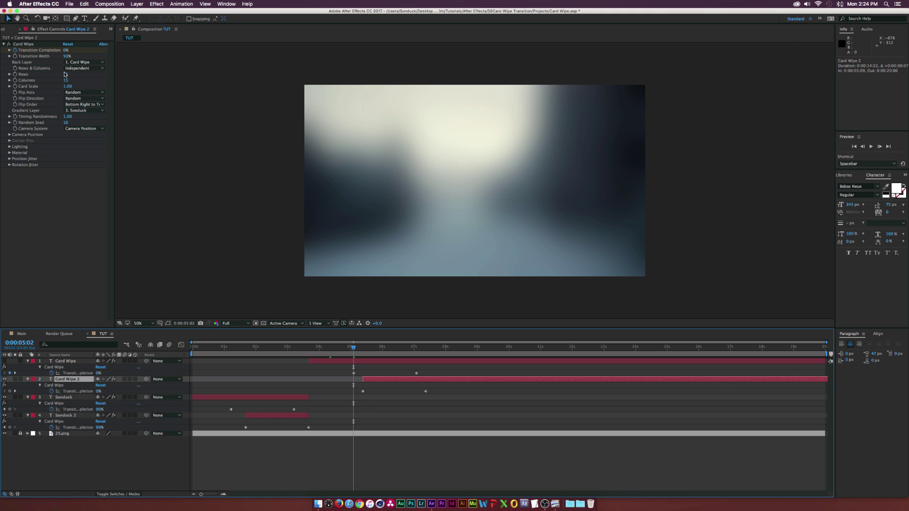
key("super+t")
- Color Card Wipe 2's text purple 8213C6 at 6:05 and preview the transition
left_click(388, 349)
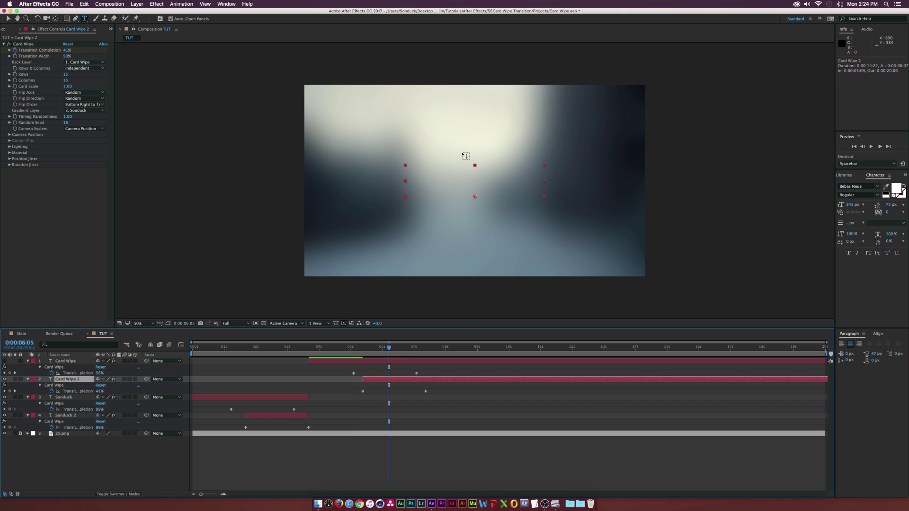
left_click(895, 189)
left_click_drag(467, 244, 467, 234)
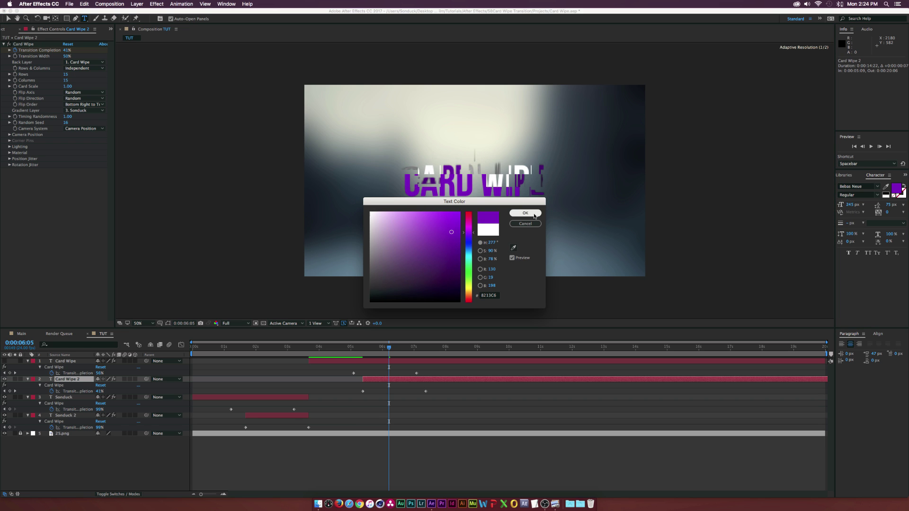
left_click(525, 213)
left_click(8, 19)
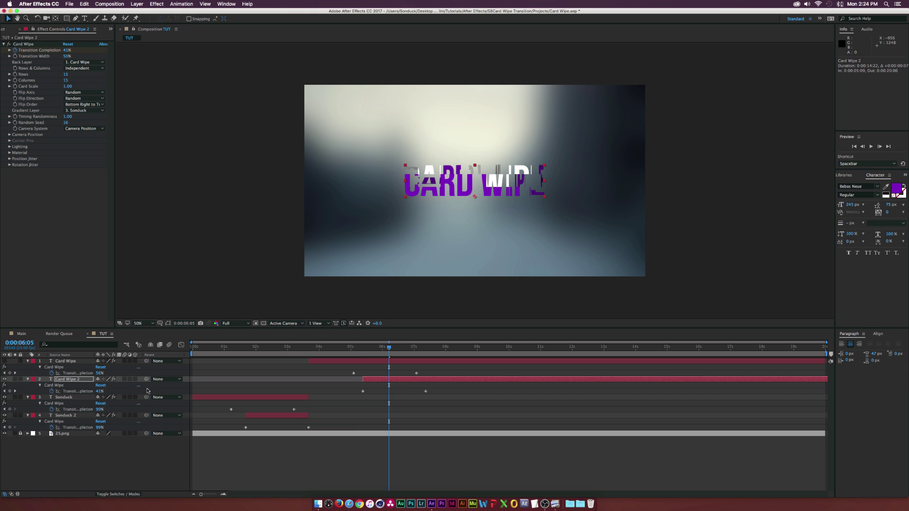
left_click(97, 454)
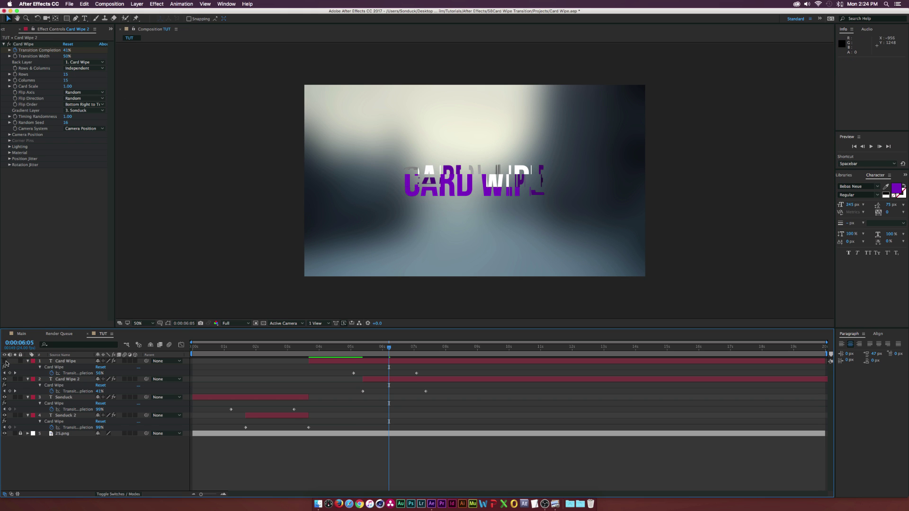
key("space")
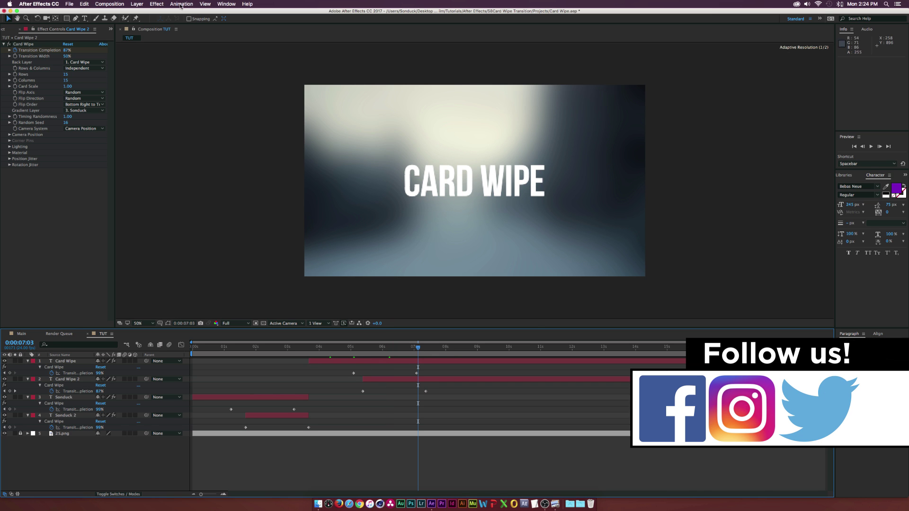
- Create a SUBSCRIBE text layer and set it as the Back Layer of Card Wipe's effect
left_click(84, 19)
left_click(424, 221)
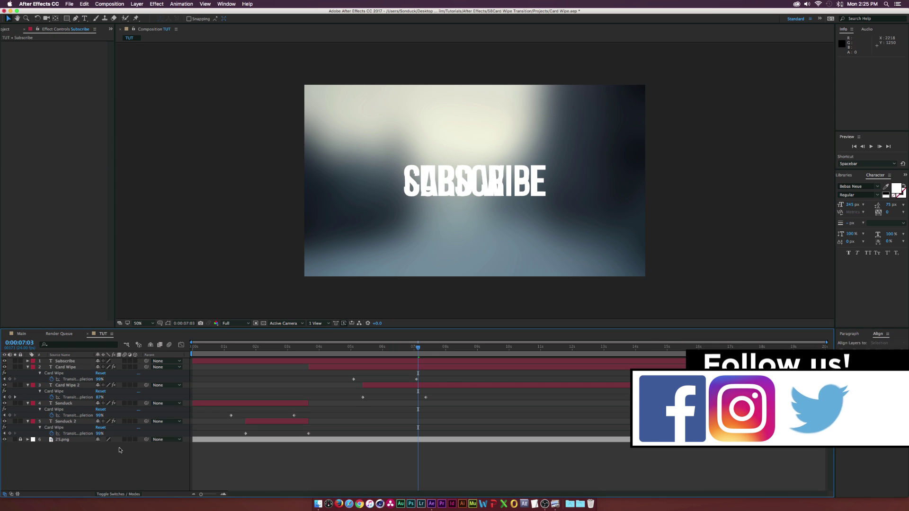
left_click(65, 366)
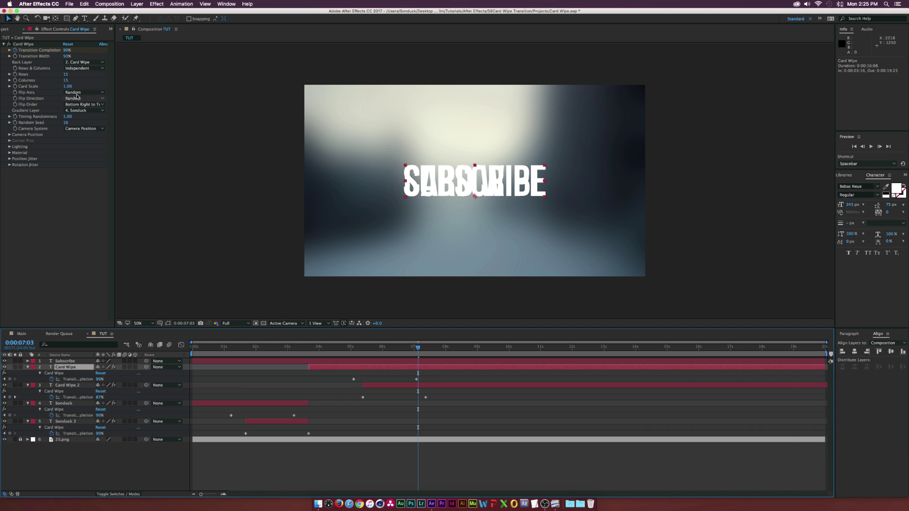
left_click(67, 62)
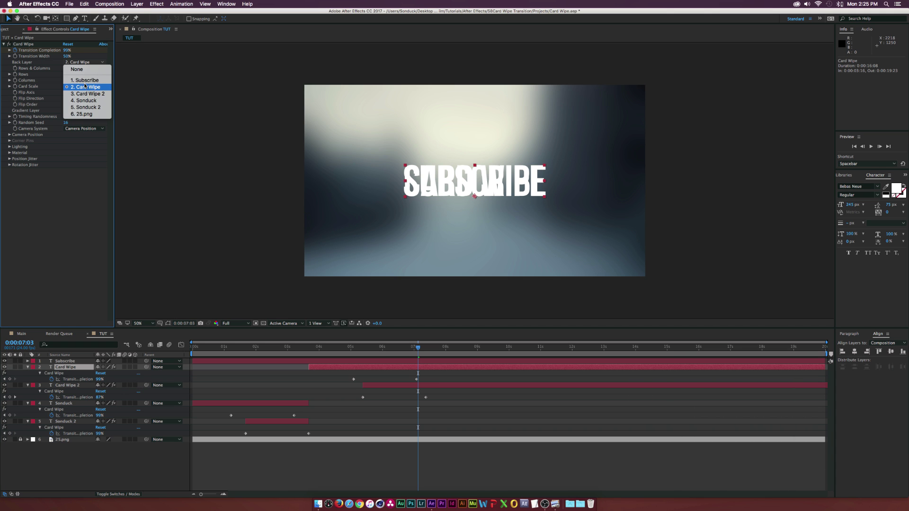
left_click(251, 280)
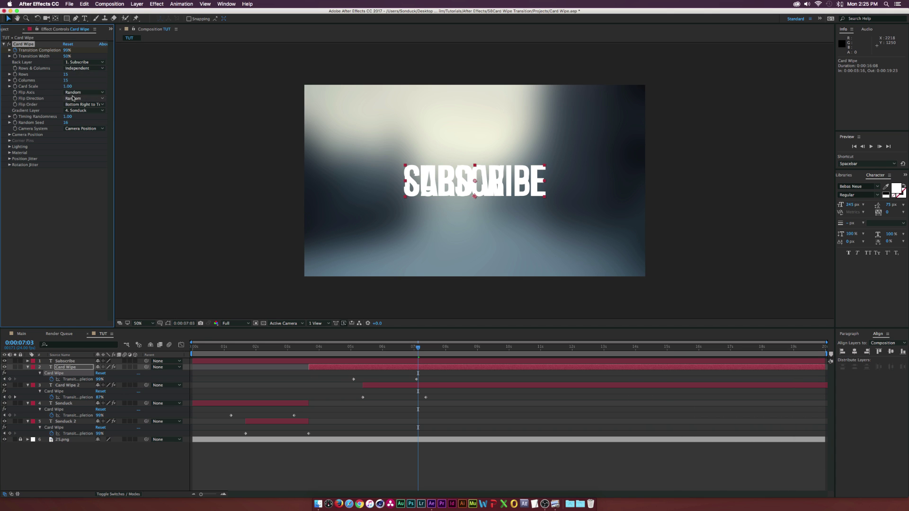
- Set Subscribe as Card Wipe 2's Back Layer too and check the SUBSCRIBE reveal
left_click(402, 385)
left_click(83, 62)
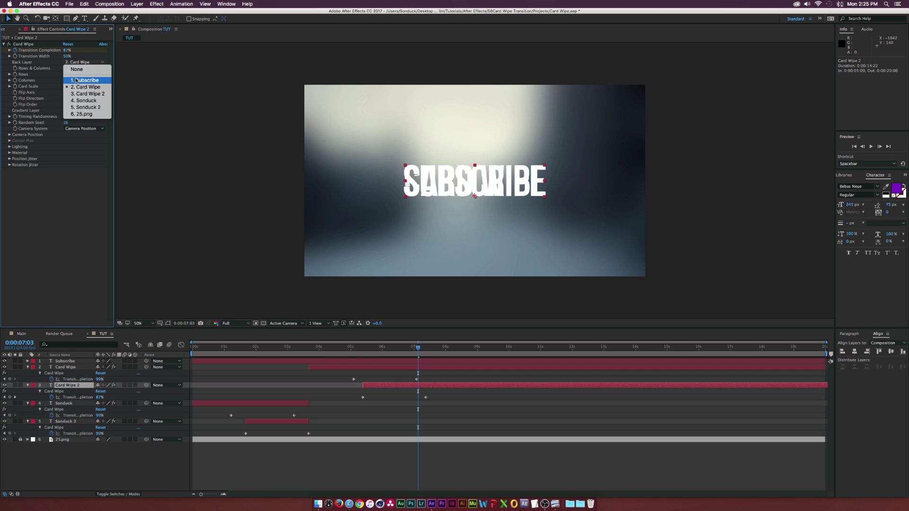
left_click(84, 80)
left_click_drag(418, 348, 428, 350)
- Move the Subscribe layer's in-point to the playhead at the wipe
left_click(241, 348)
left_click(194, 361)
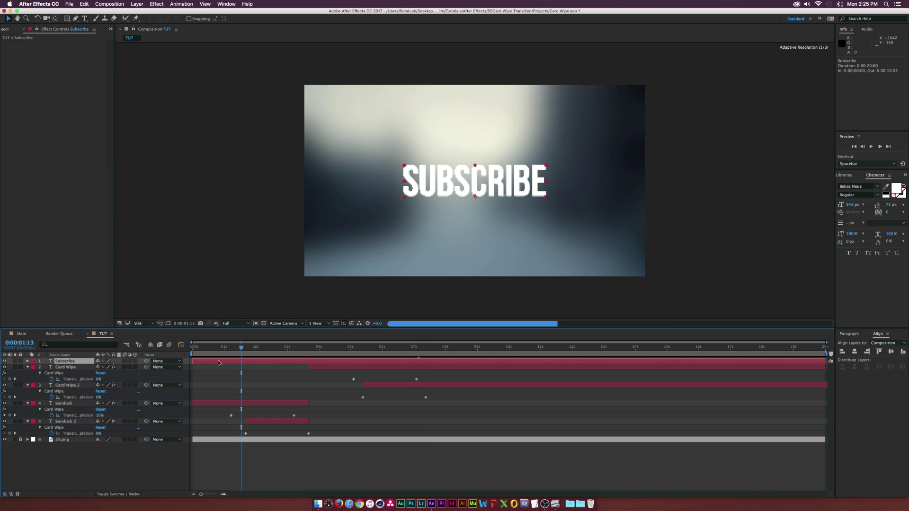
left_click_drag(194, 360, 426, 361)
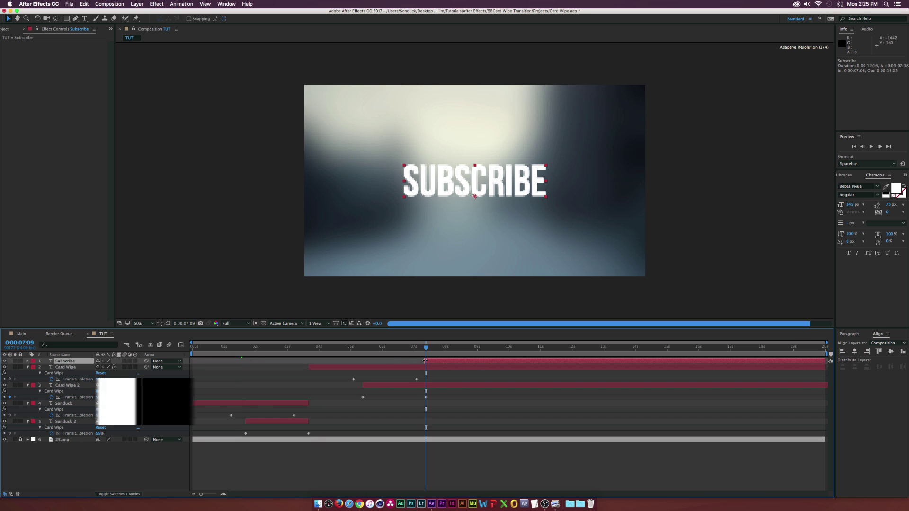
- Trim Card Wipe and Card Wipe 2 to end at the current time with Alt+], then scrub to check
left_click(65, 366)
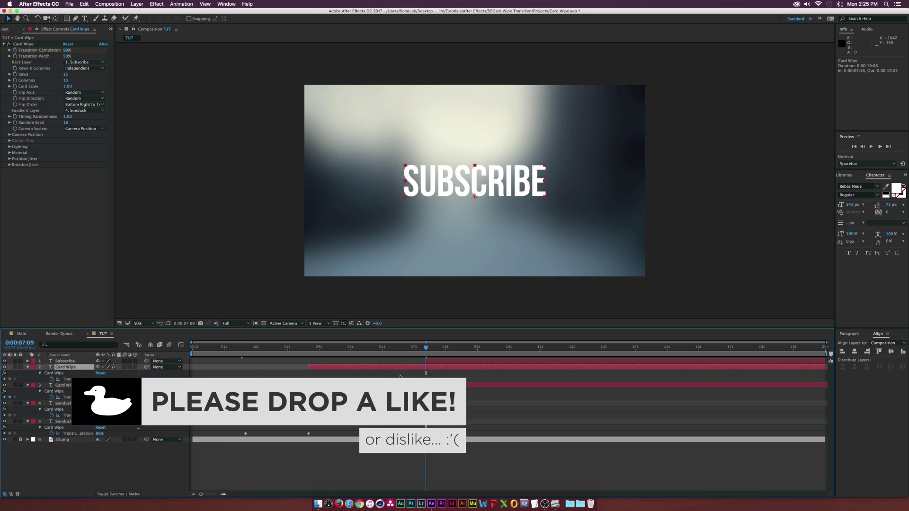
left_click(62, 384, "shift")
key("alt+bracketright")
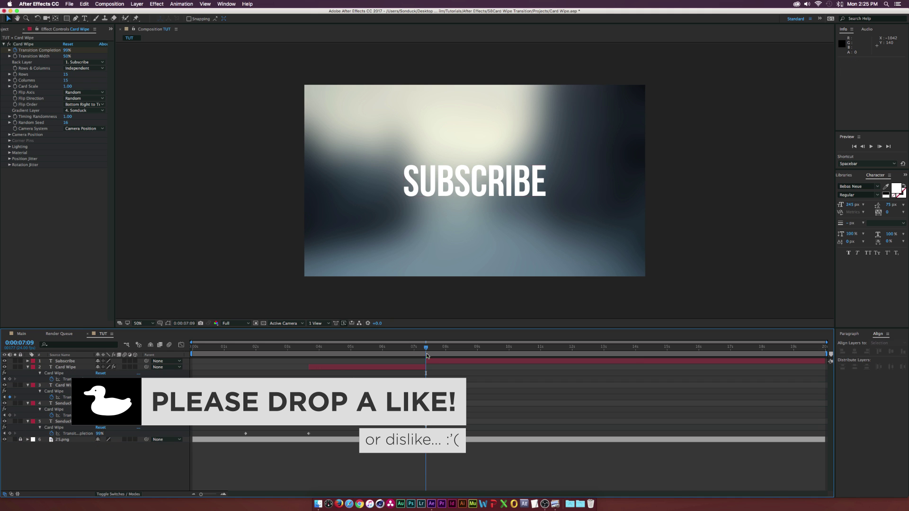
left_click_drag(426, 349, 453, 350)
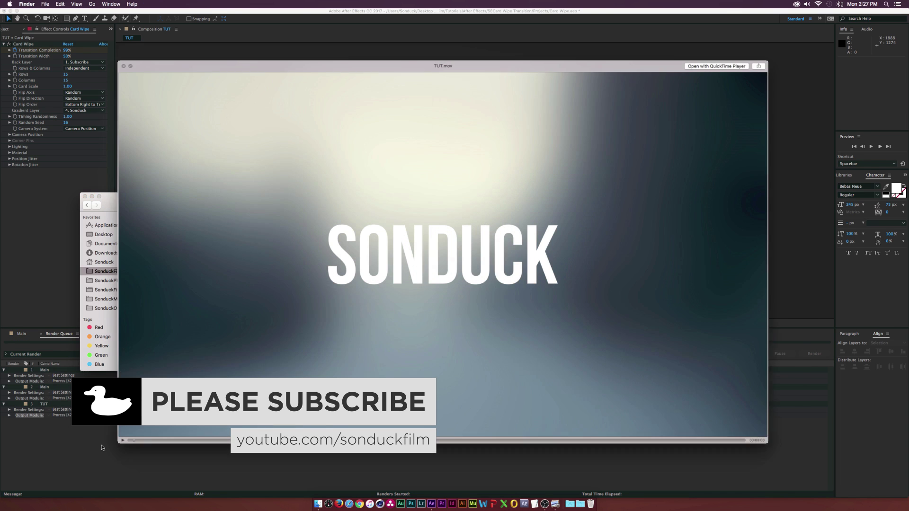